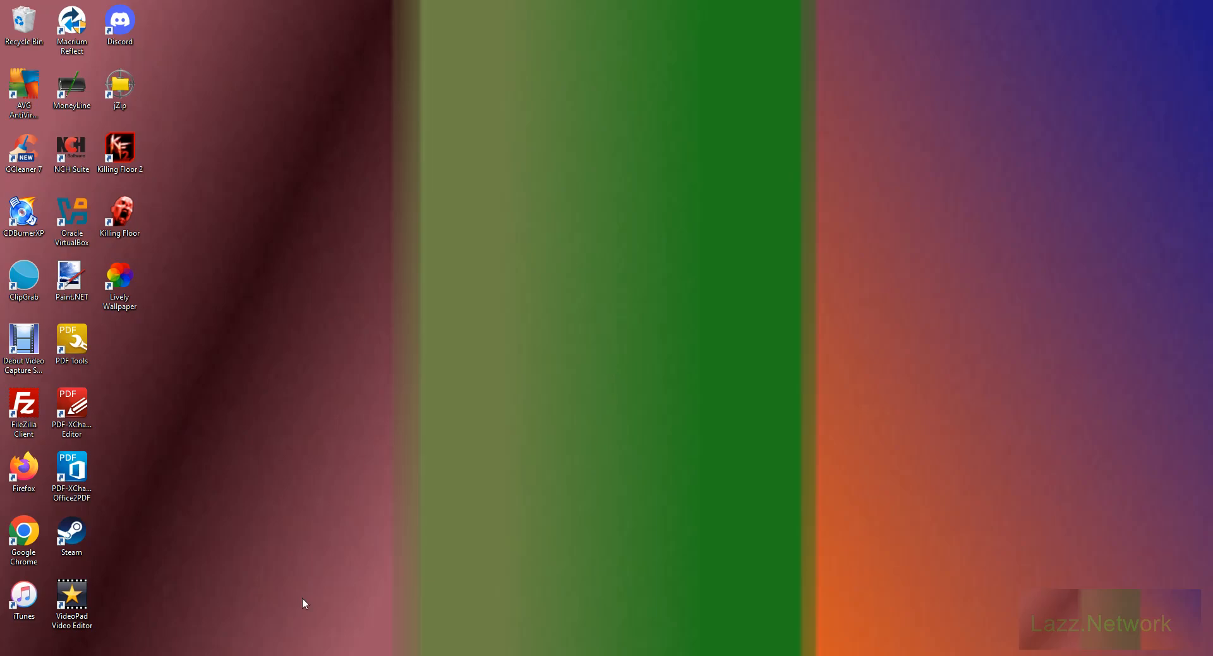
click(284, 655)
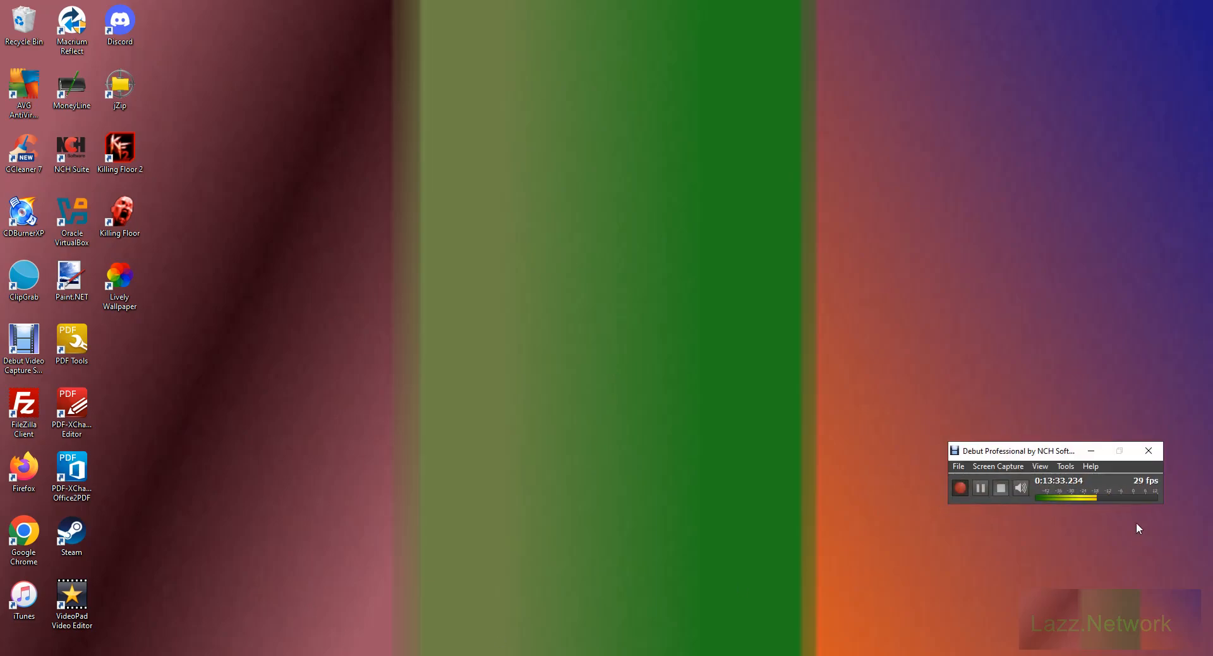
click(1089, 448)
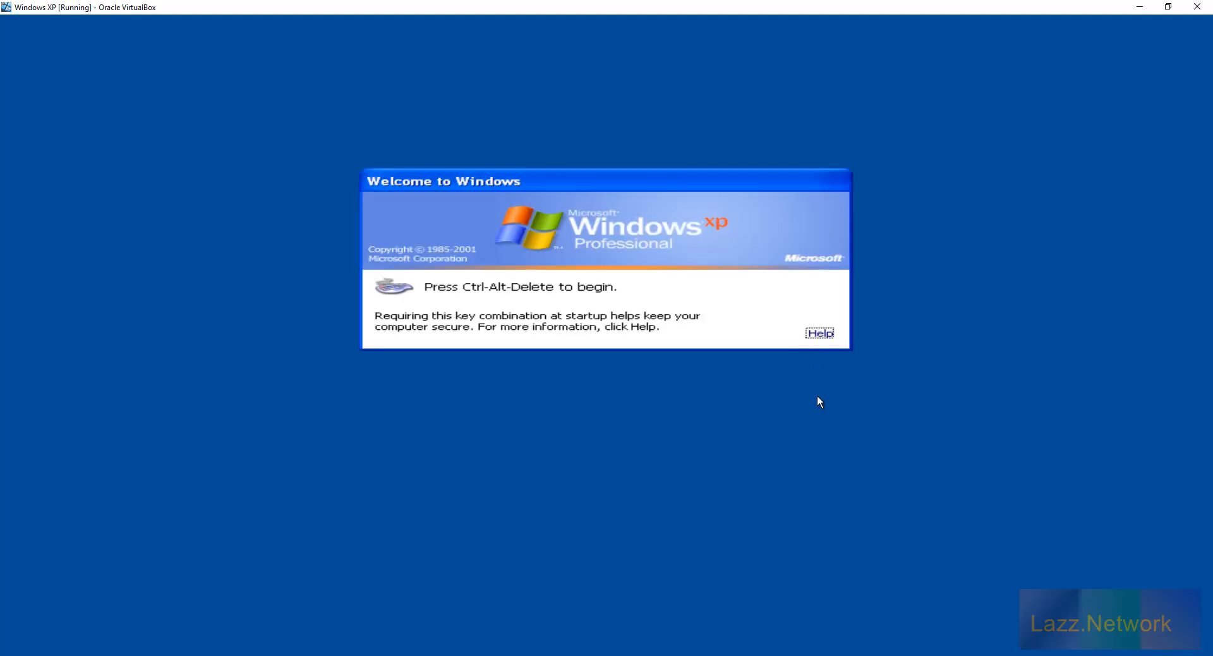
Log on to the Windows XP virtual machine with the user name and account password.
key(ctrl+alt+Delete)
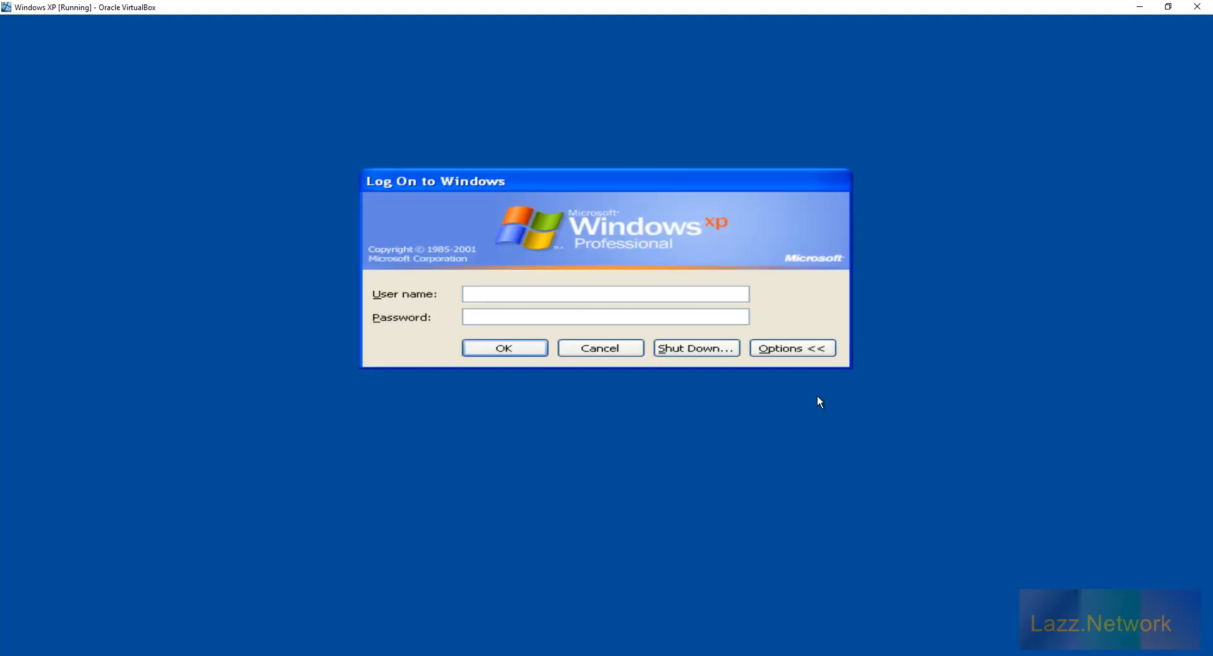
text(Lazz)
key(Tab)
text(•••••••••)
key(Return)
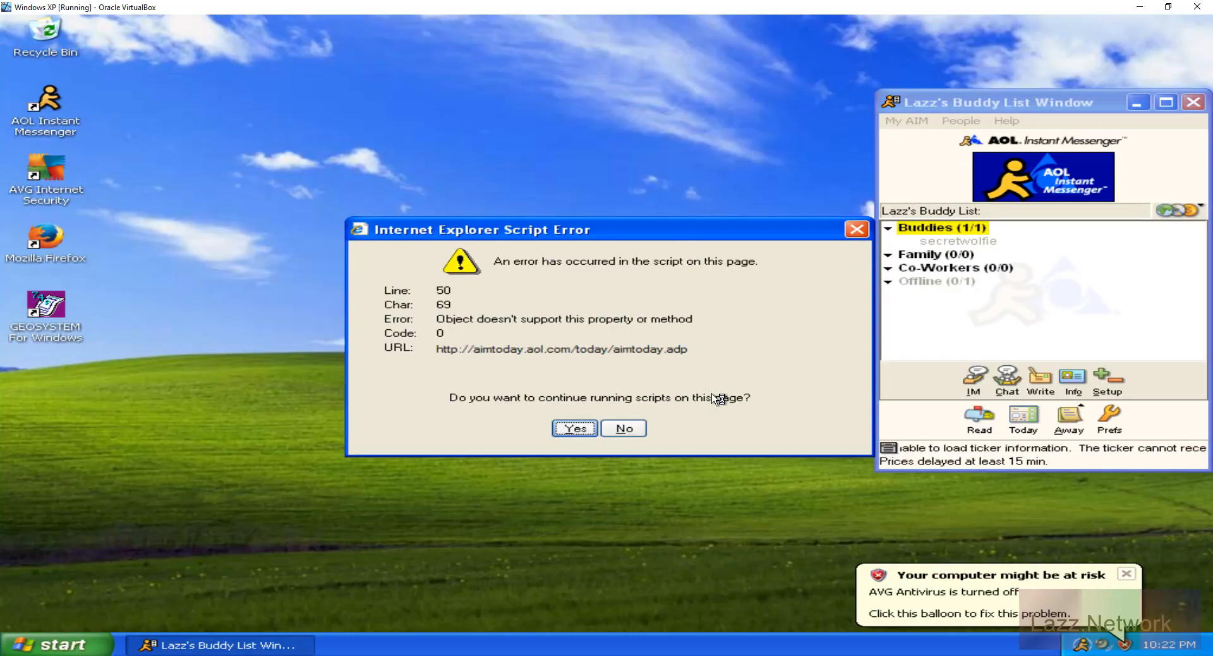
Stop the failing page scripts, dismiss the security warning balloon, and close the AOL Instant Messenger buddy list.
click(623, 429)
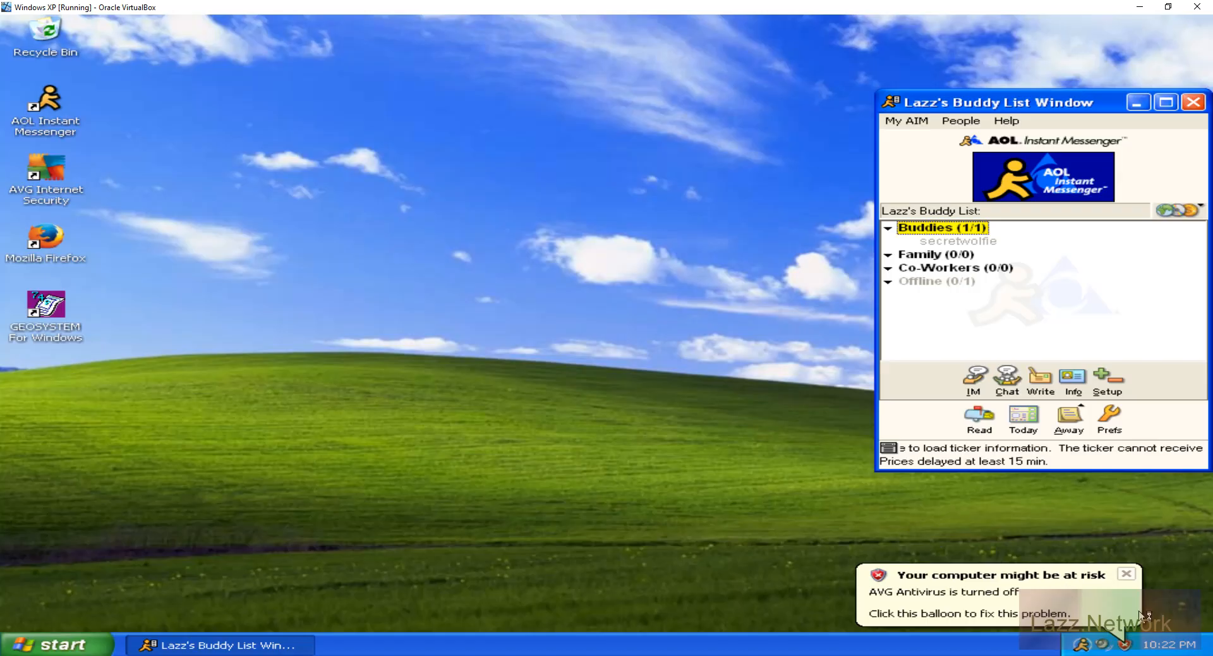
click(1130, 574)
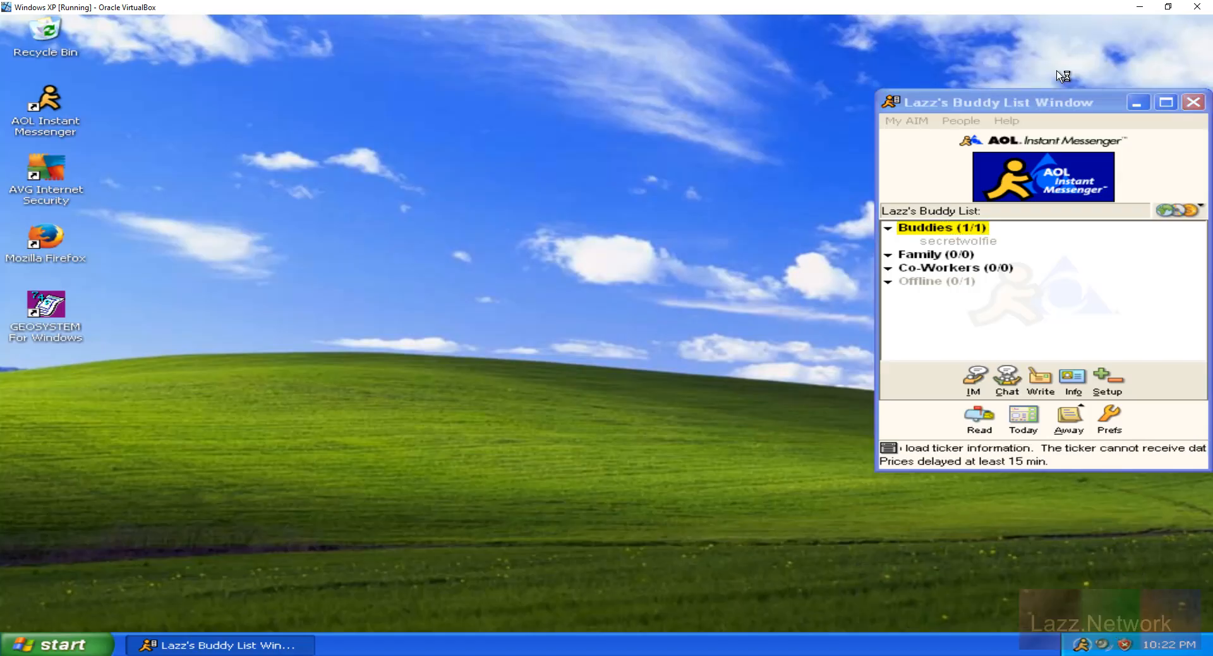
click(1082, 101)
click(1193, 101)
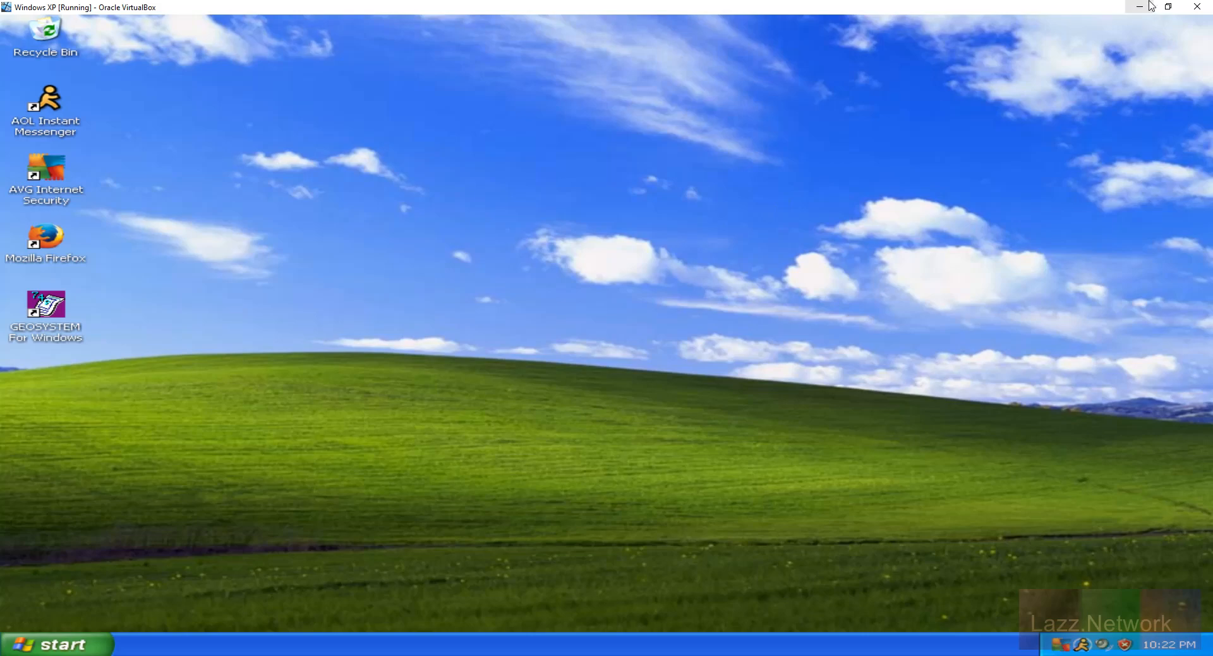
mouse_move(89, 647)
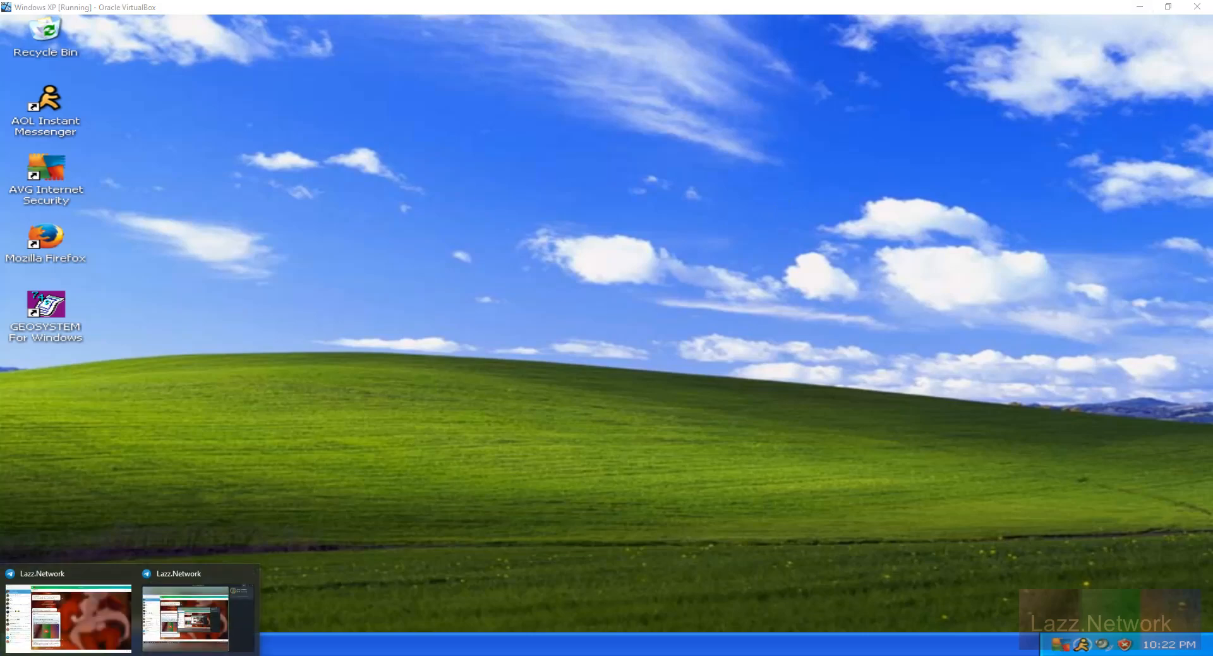
click(89, 620)
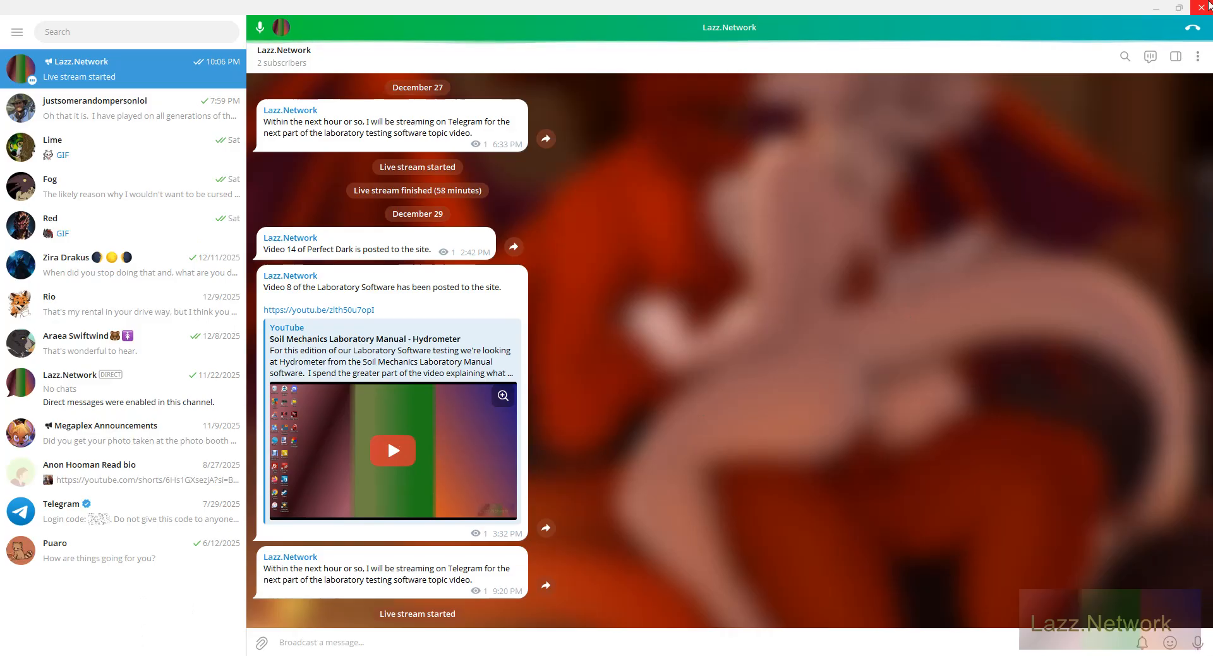
click(1152, 9)
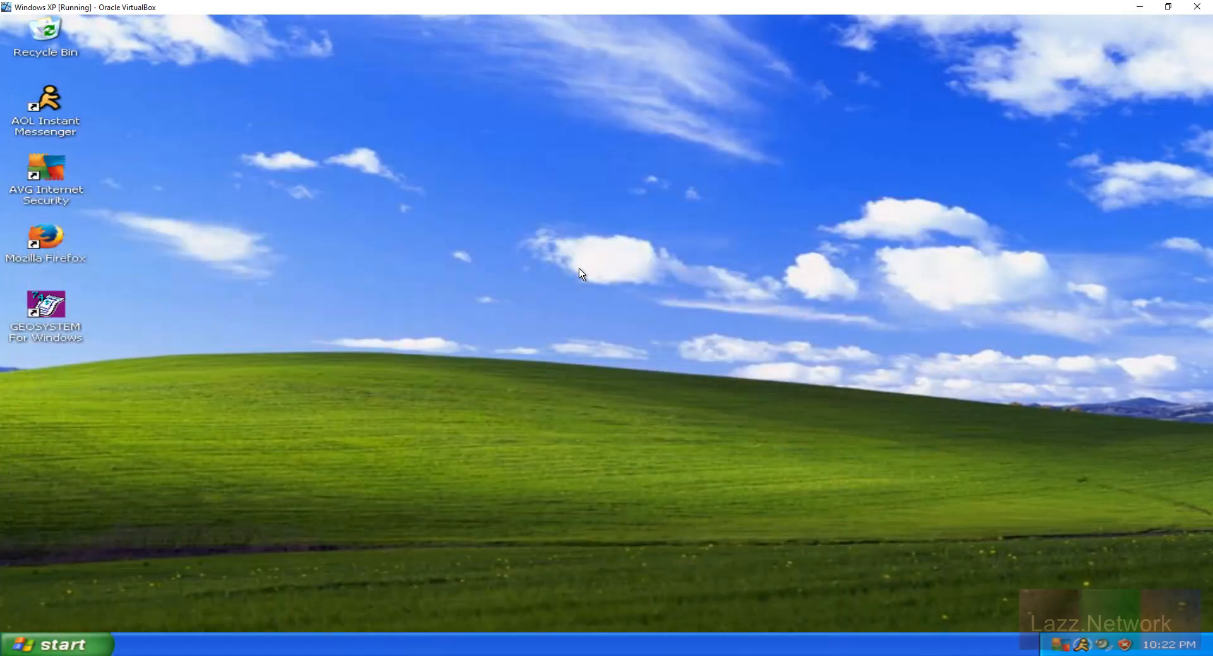
Launch the SoilTest program from the SOILMECH folder on Local Disk (C:).
click(87, 644)
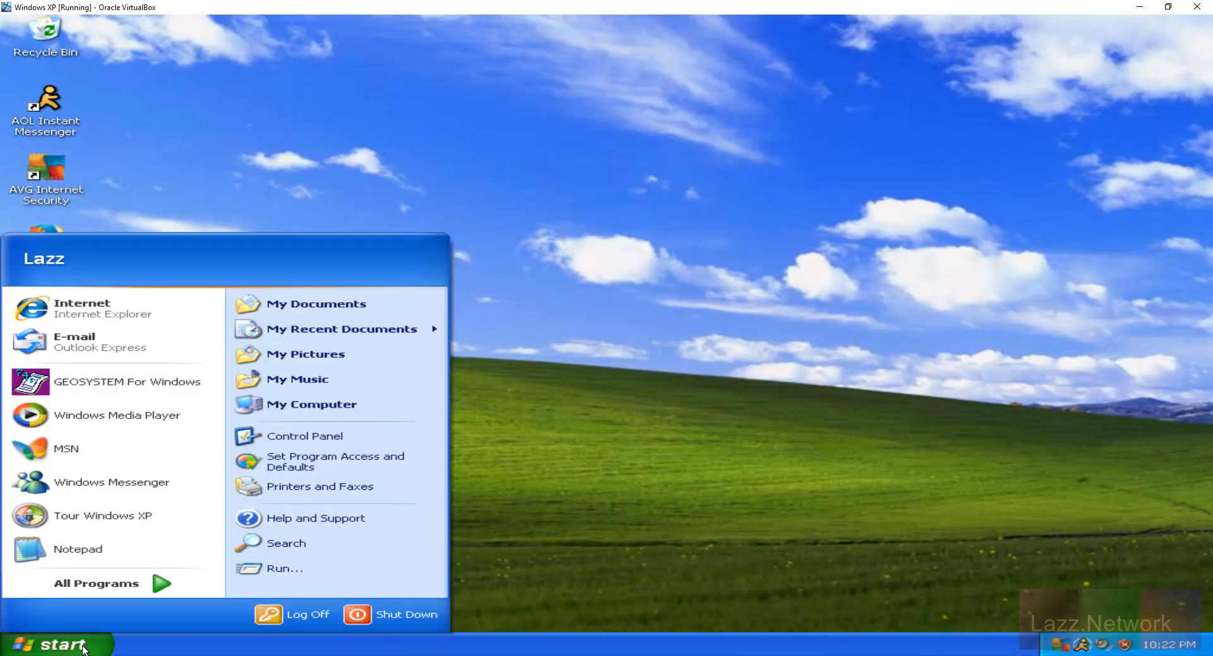
click(325, 403)
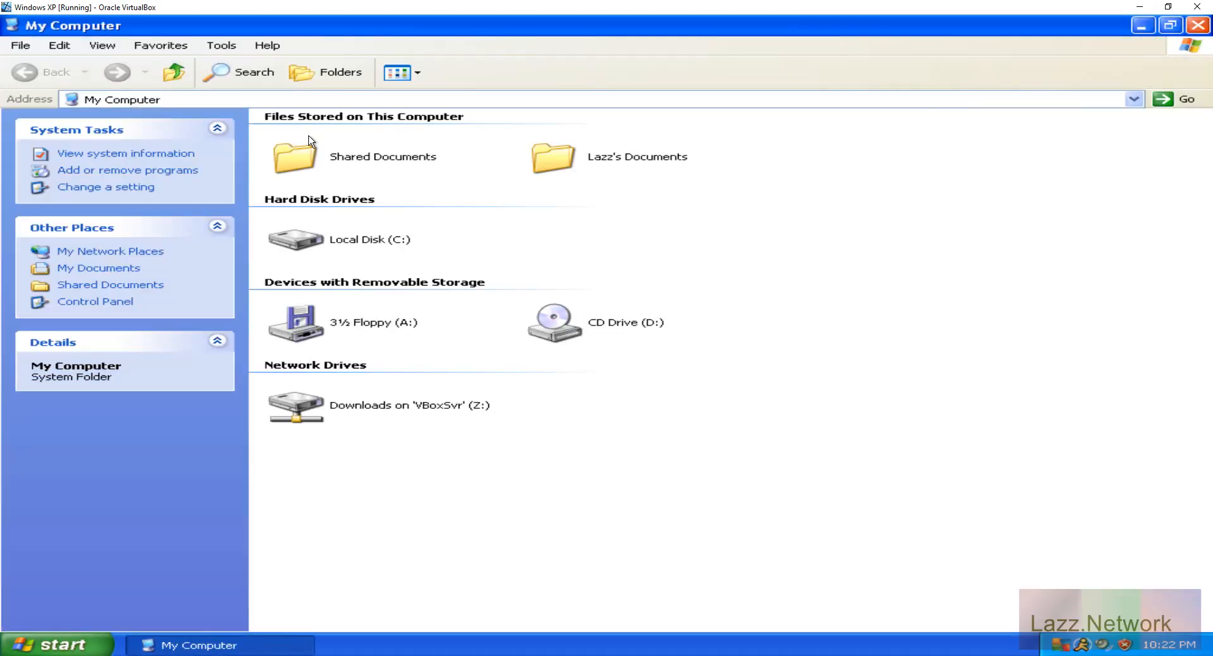
double_click(311, 243)
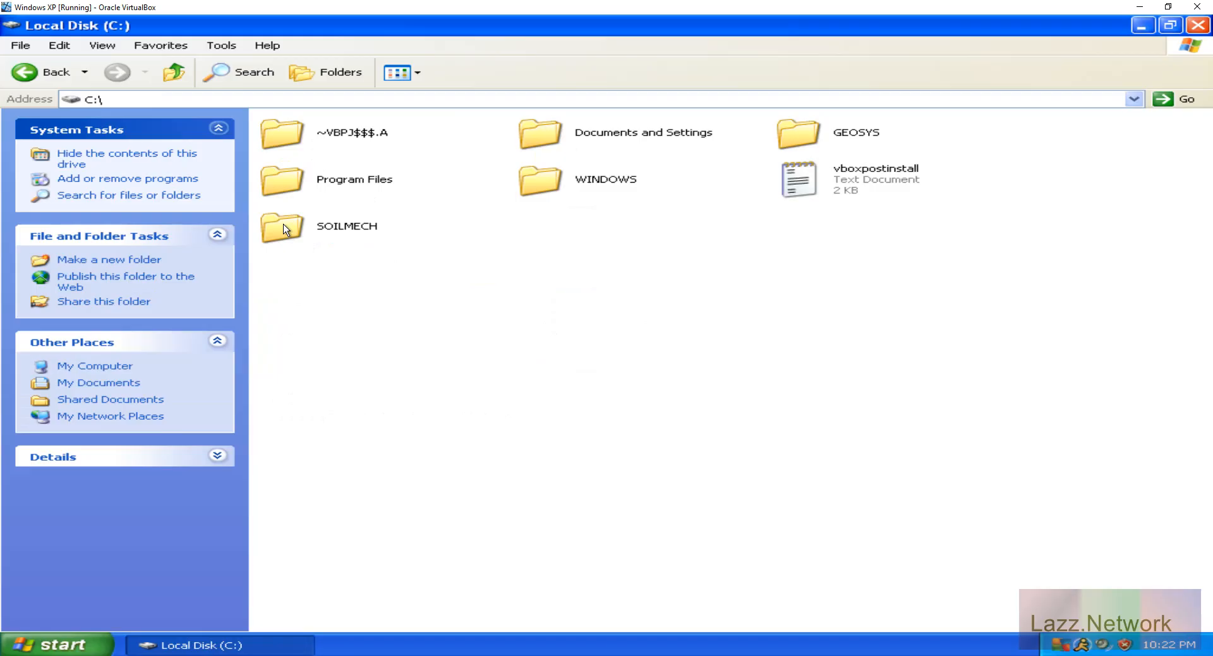
double_click(298, 239)
double_click(548, 229)
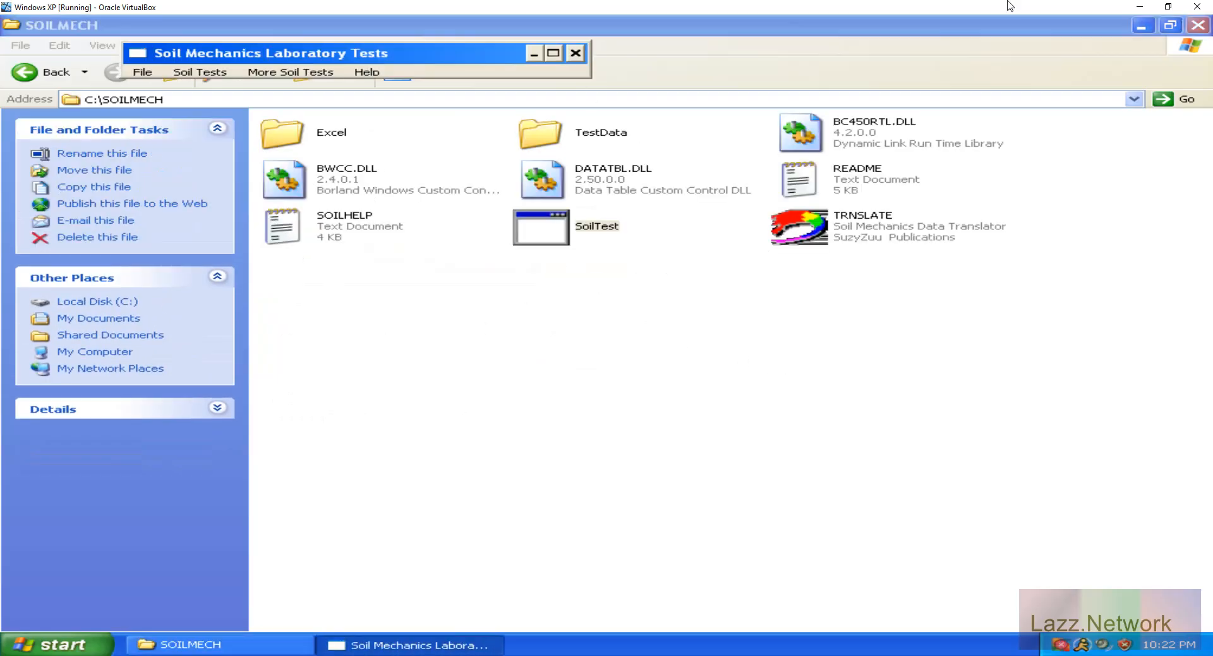
Minimize the SOILMECH folder, maximize Soil Mechanics Laboratory Tests, and open the Constant Head Permeability test form near the middle of the window.
click(1139, 27)
click(1137, 25)
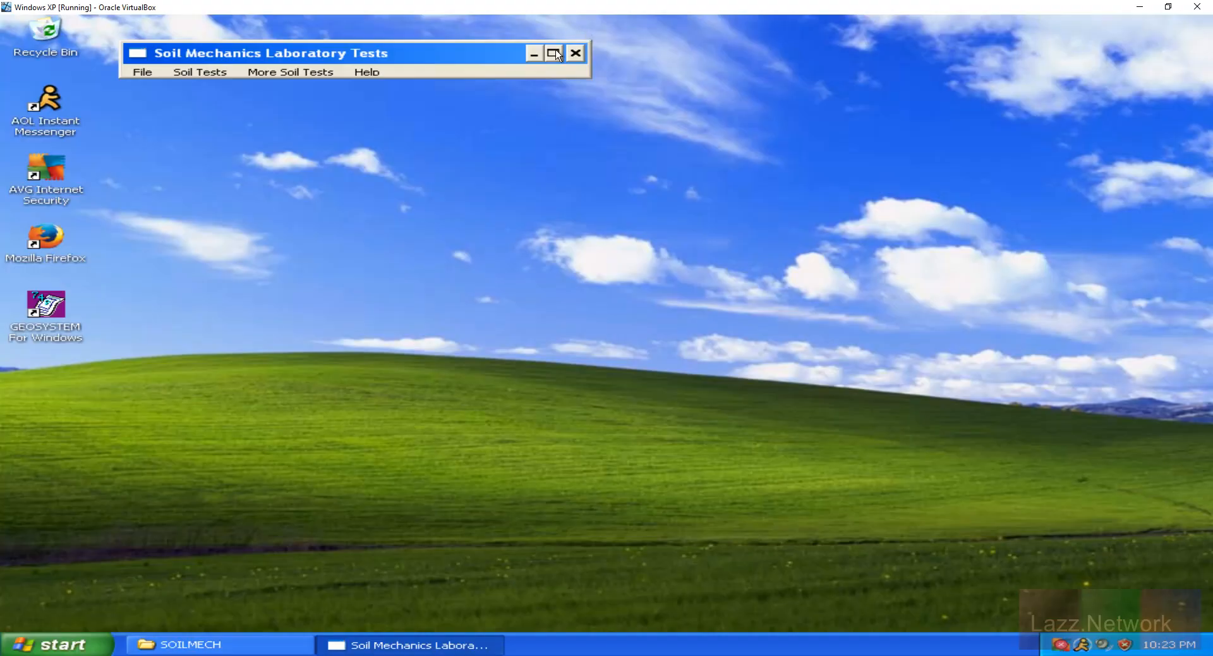
click(556, 51)
click(84, 45)
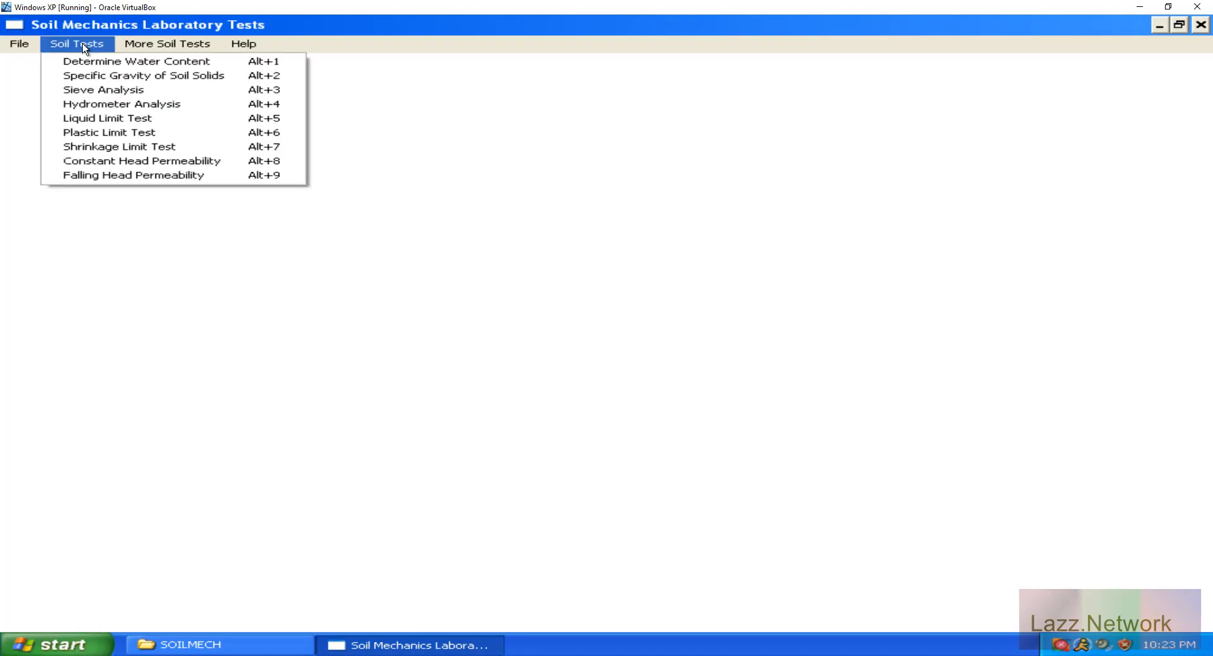
click(138, 163)
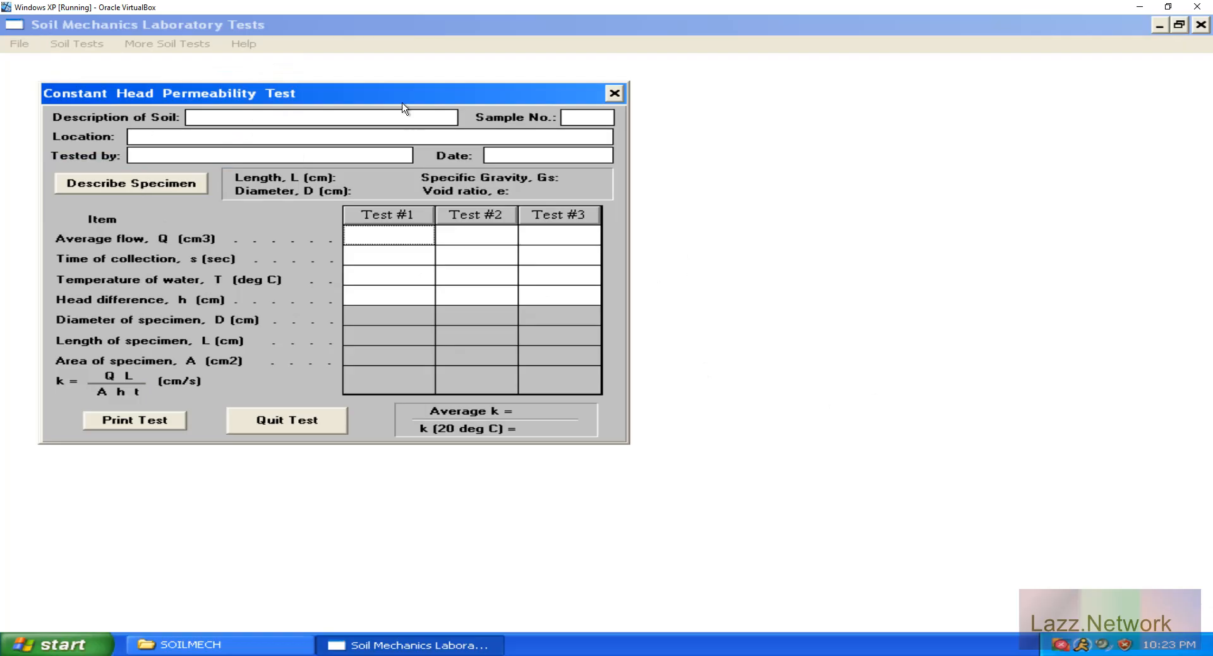
drag(383, 89, 653, 133)
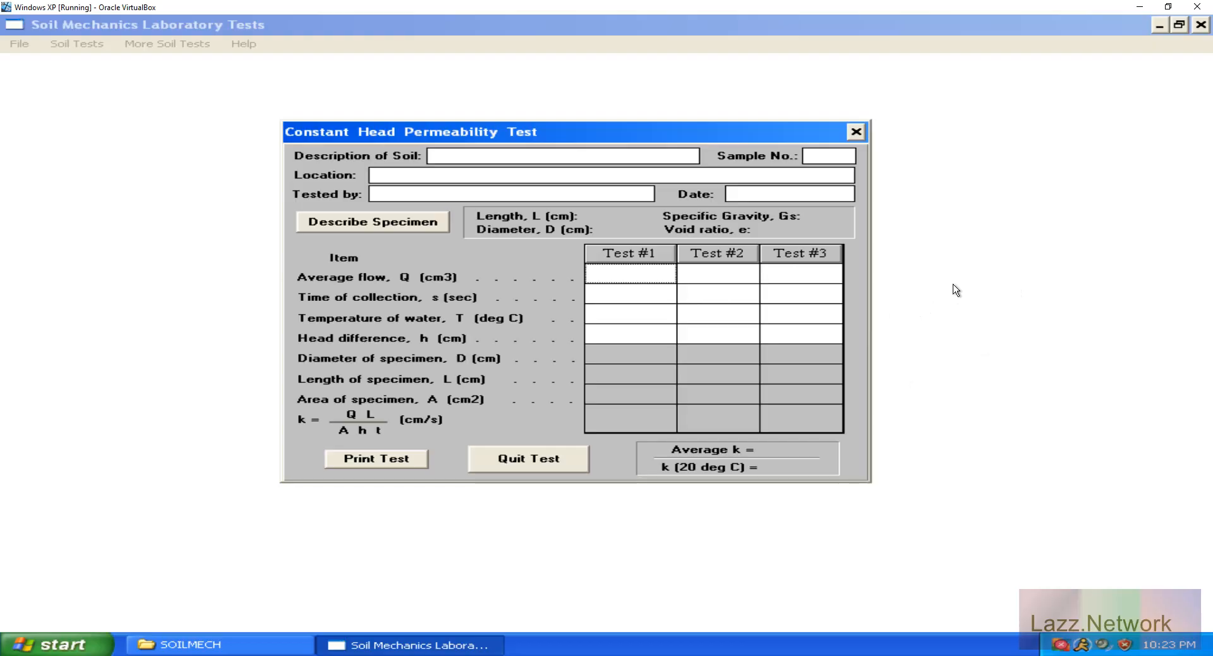
Fill in the test header with soil description Gray Fine Sand, location Who Cares, the tester's name, and date 12/29/25.
click(507, 154)
text(Gray Fine Sand)
click(411, 180)
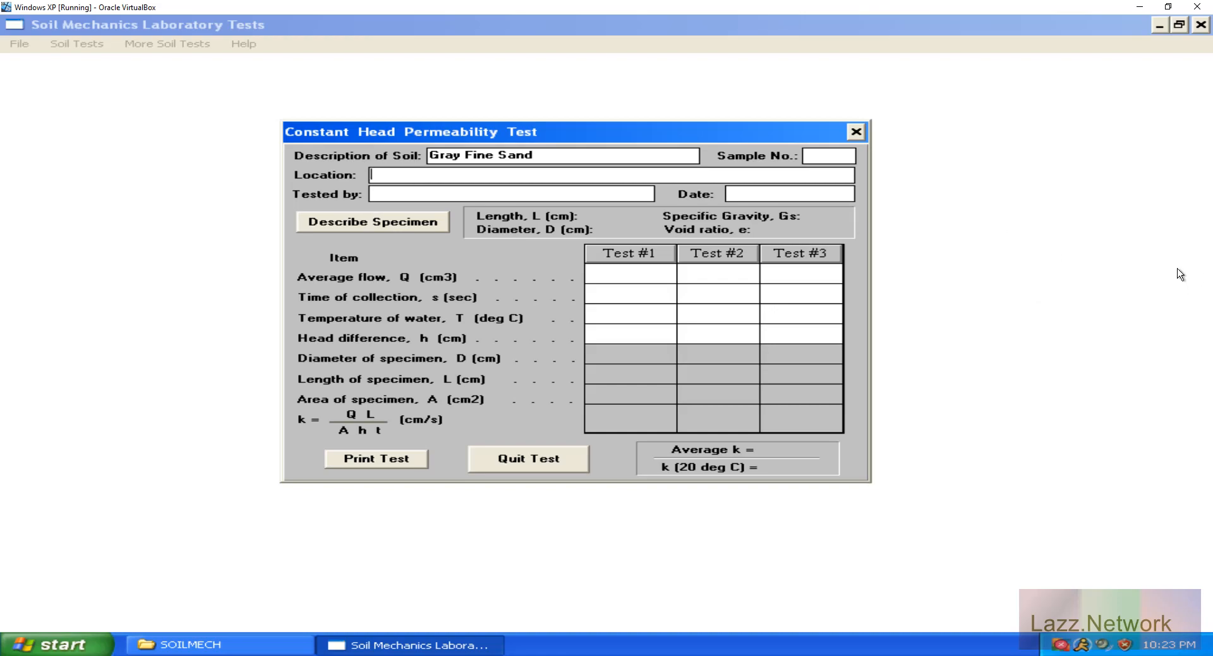
text(Who Cares)
key(Tab)
text(Lazz)
click(808, 194)
text(12/29/25)
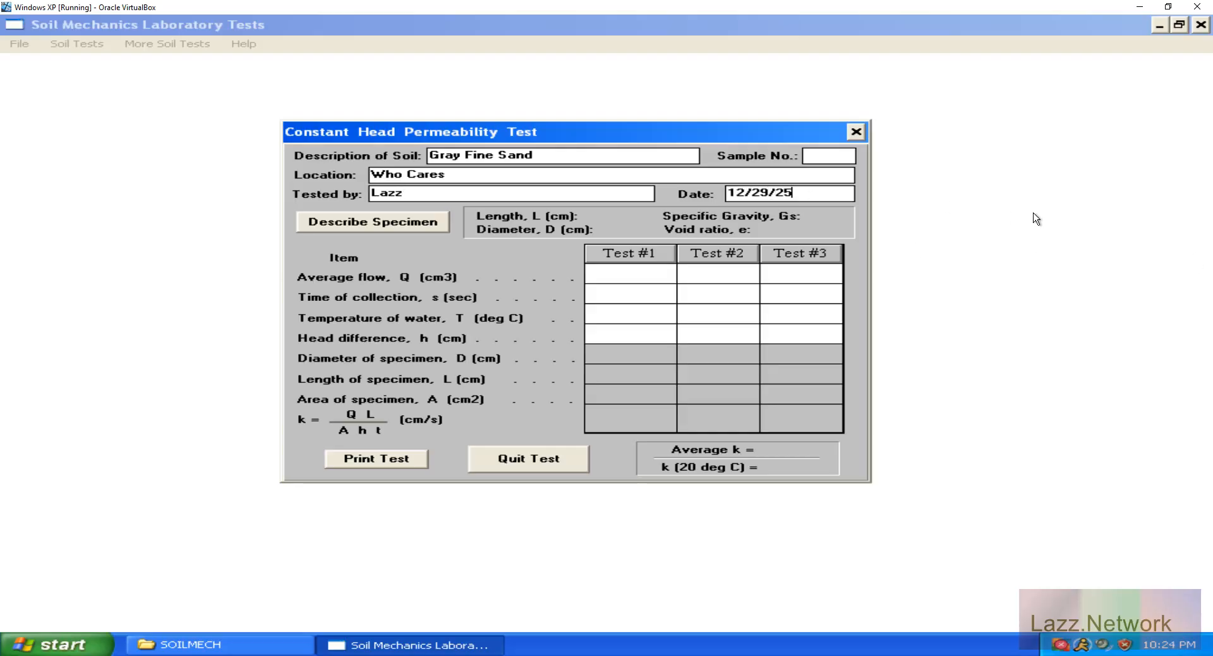
Multiply 105.5 by 0.95 in the Windows Calculator and return to the Windows XP virtual machine.
click(634, 278)
click(1139, 7)
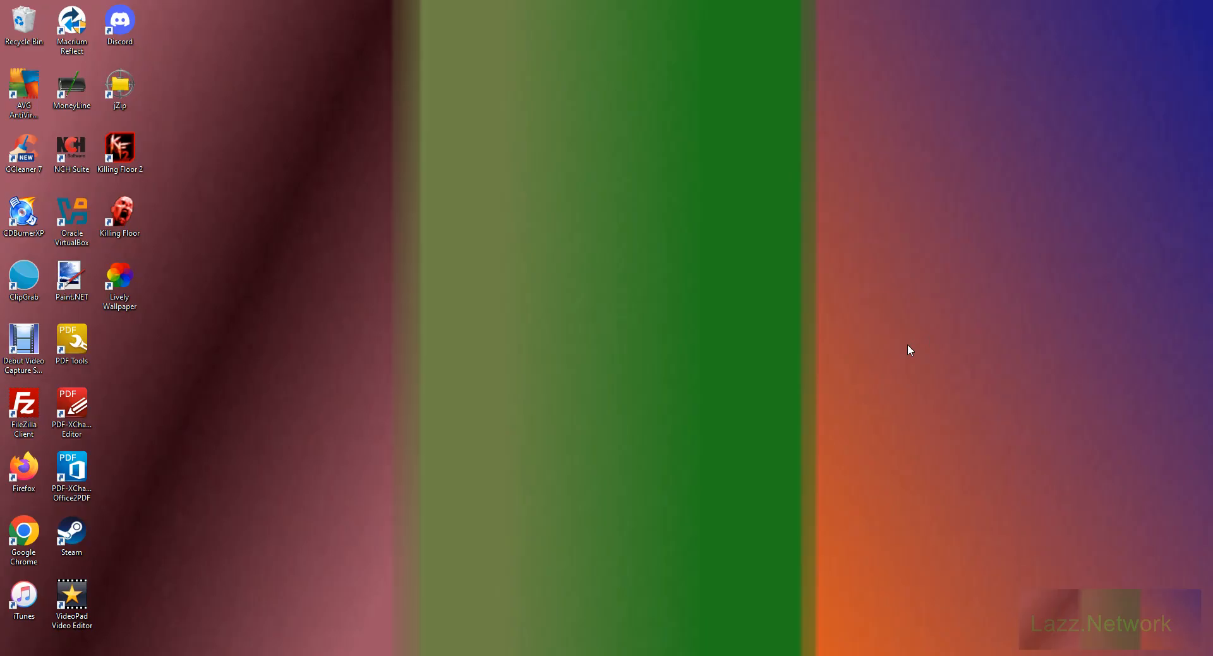
key(XF86Calculator)
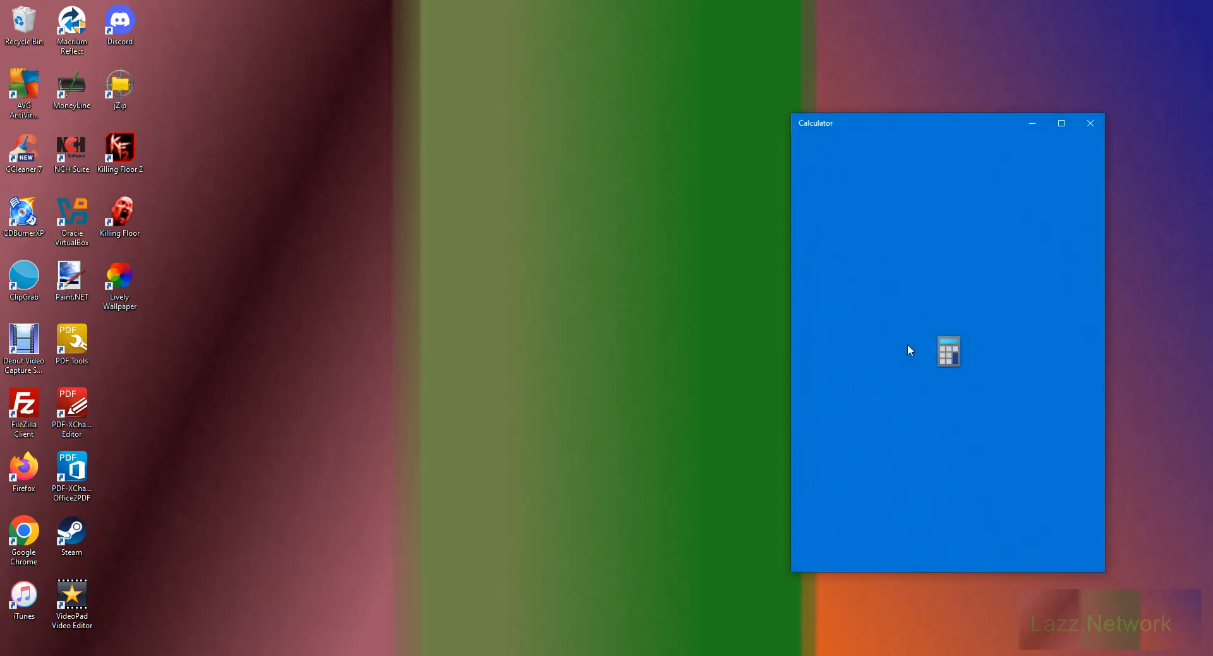
text(105)
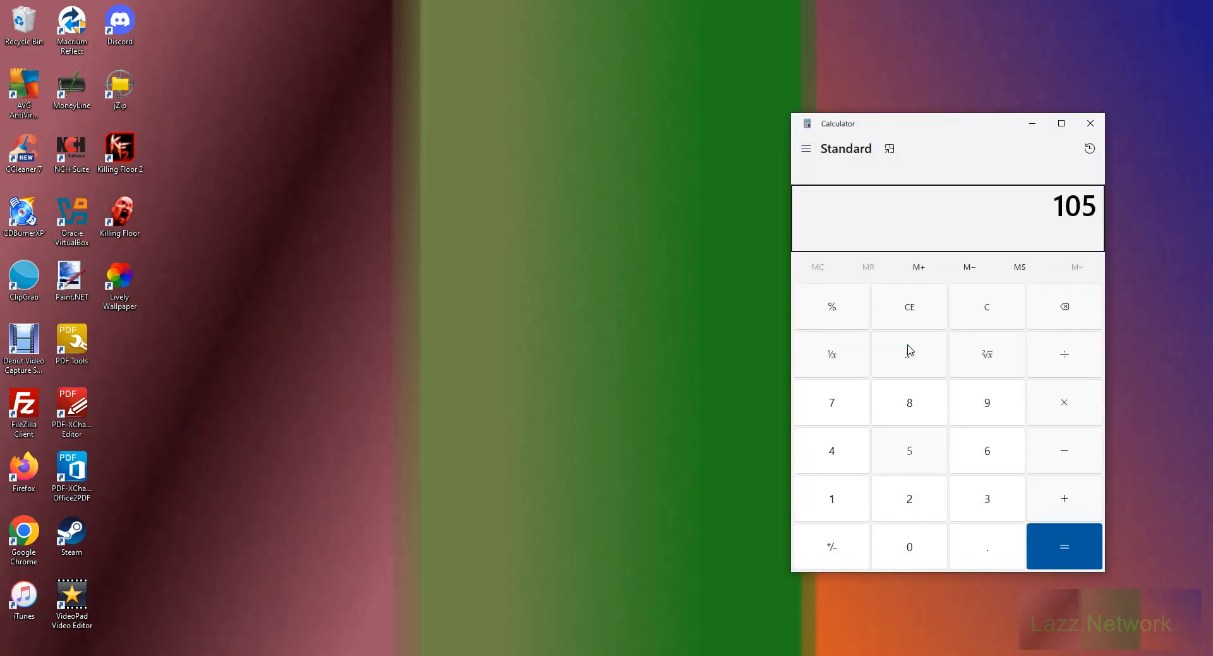
text(.5*0.95)
key(Return)
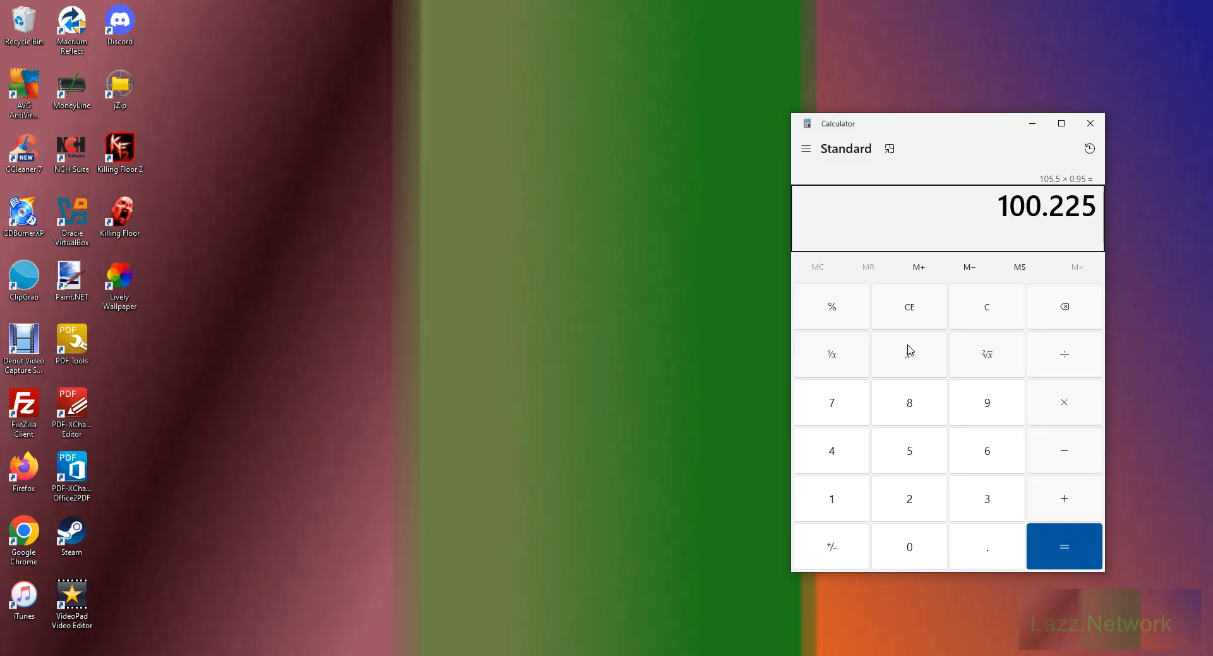
click(1033, 123)
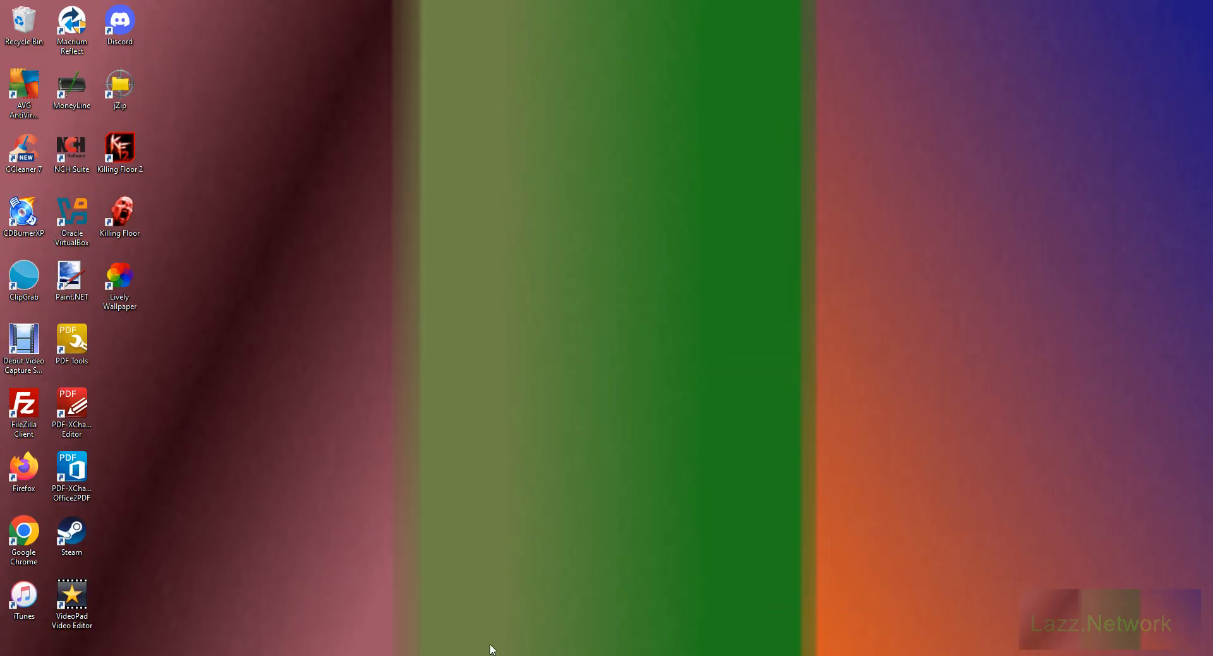
click(490, 655)
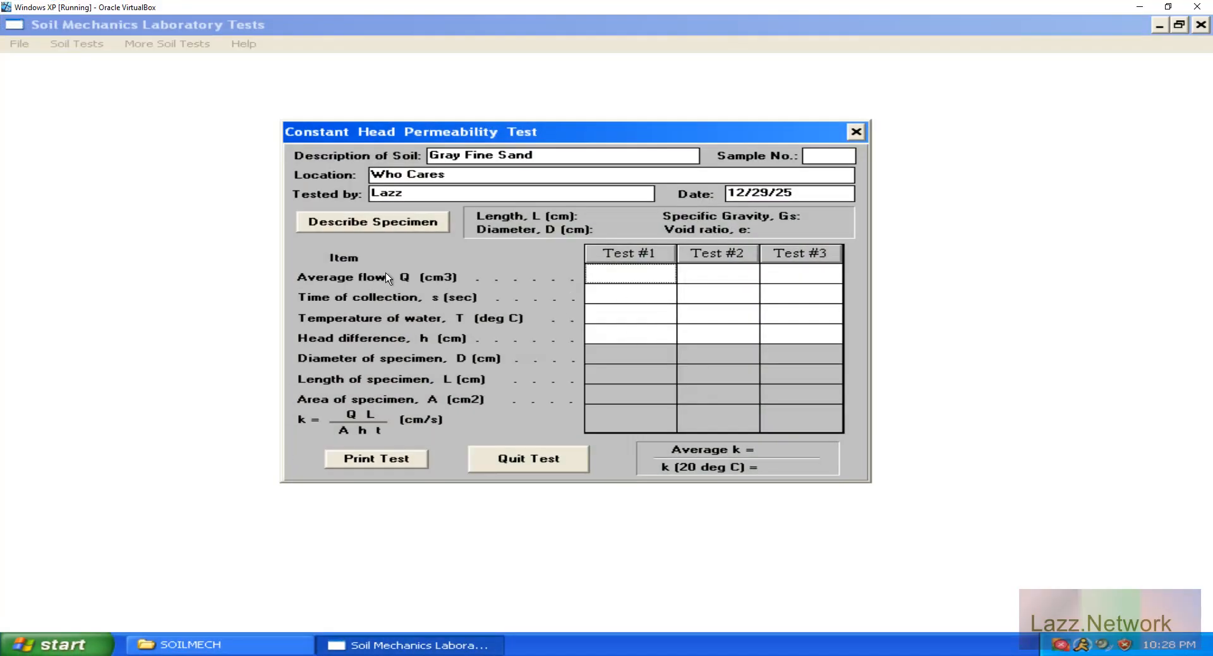
Open the soil specimen description, move its dialog over the test form, and set the specimen length to 17.22 cm.
click(399, 222)
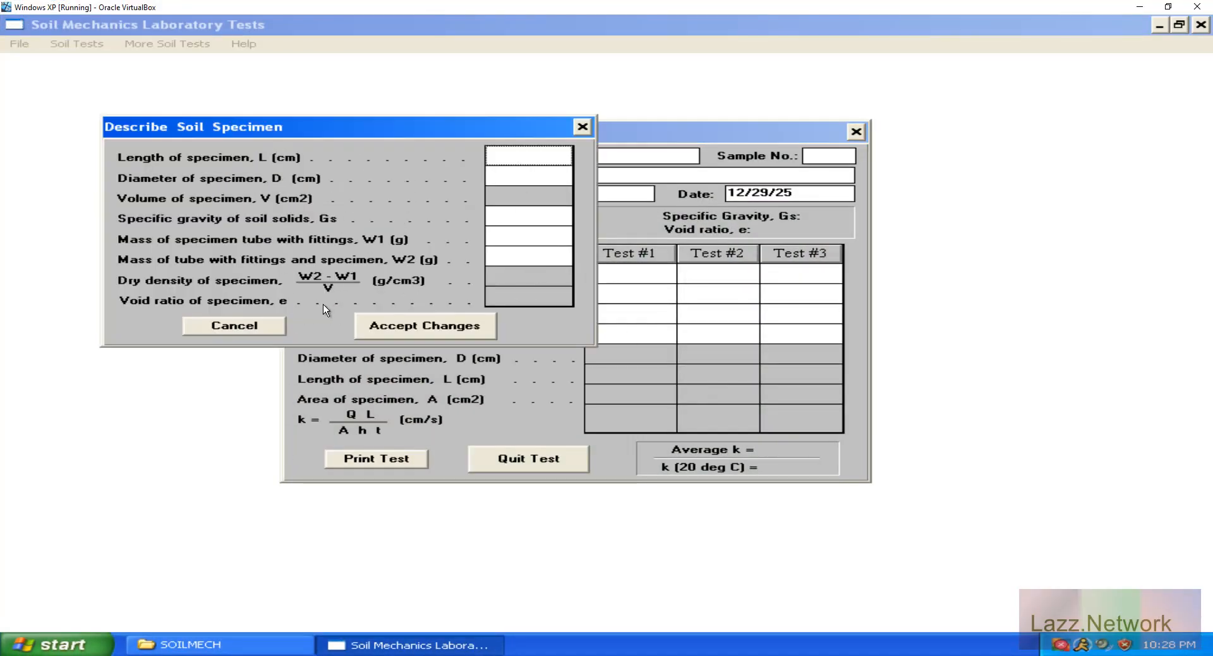
click(234, 329)
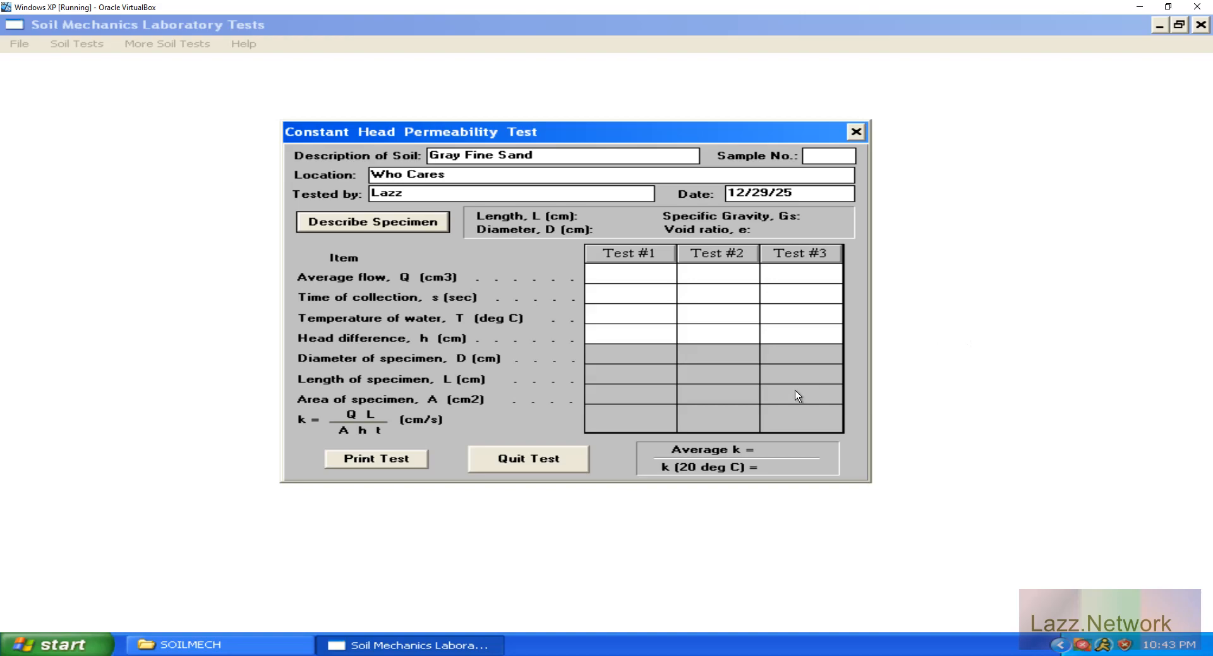
click(406, 226)
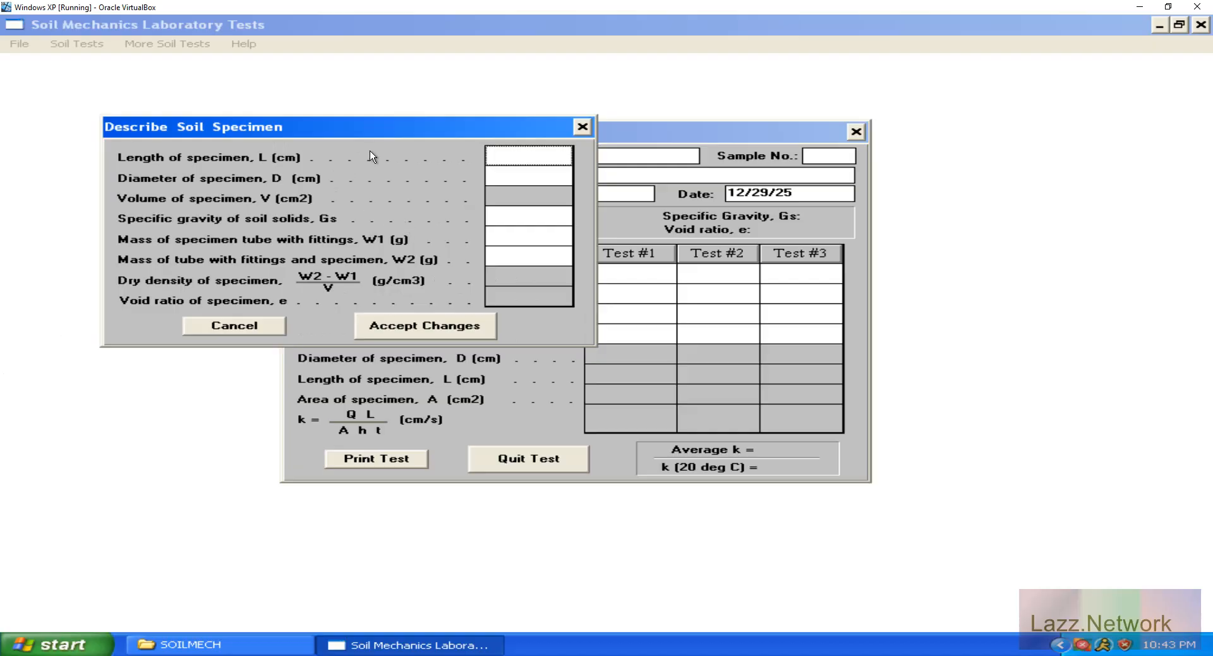
drag(368, 122, 630, 226)
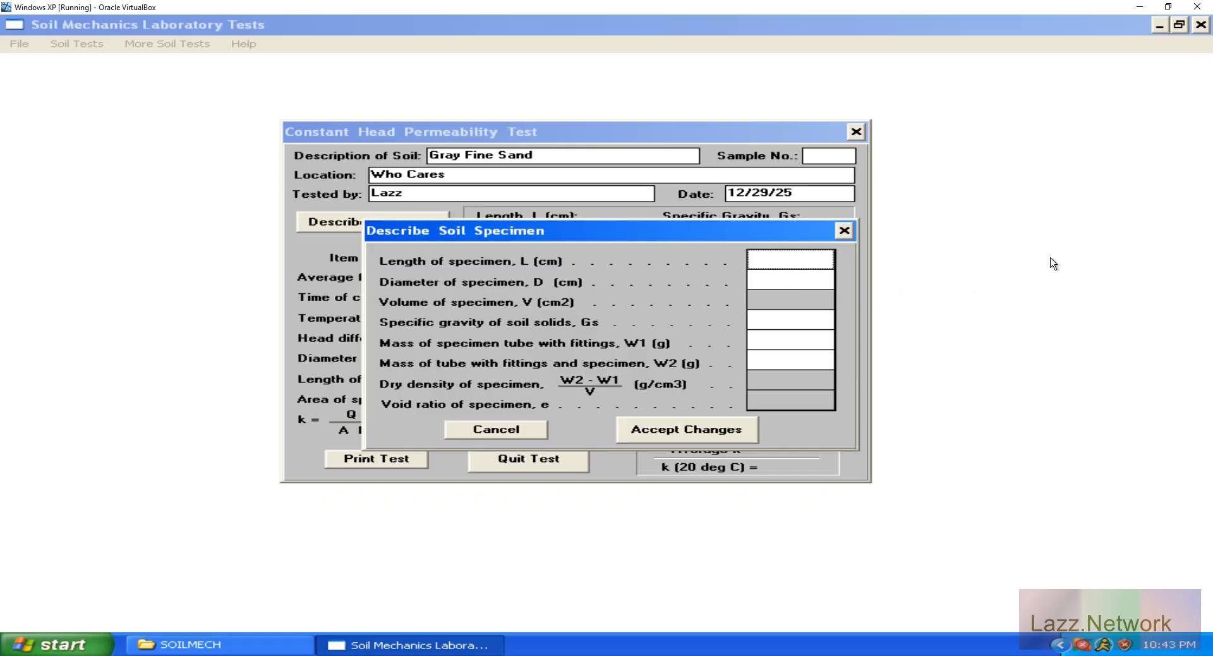
text(17.22)
key(Tab)
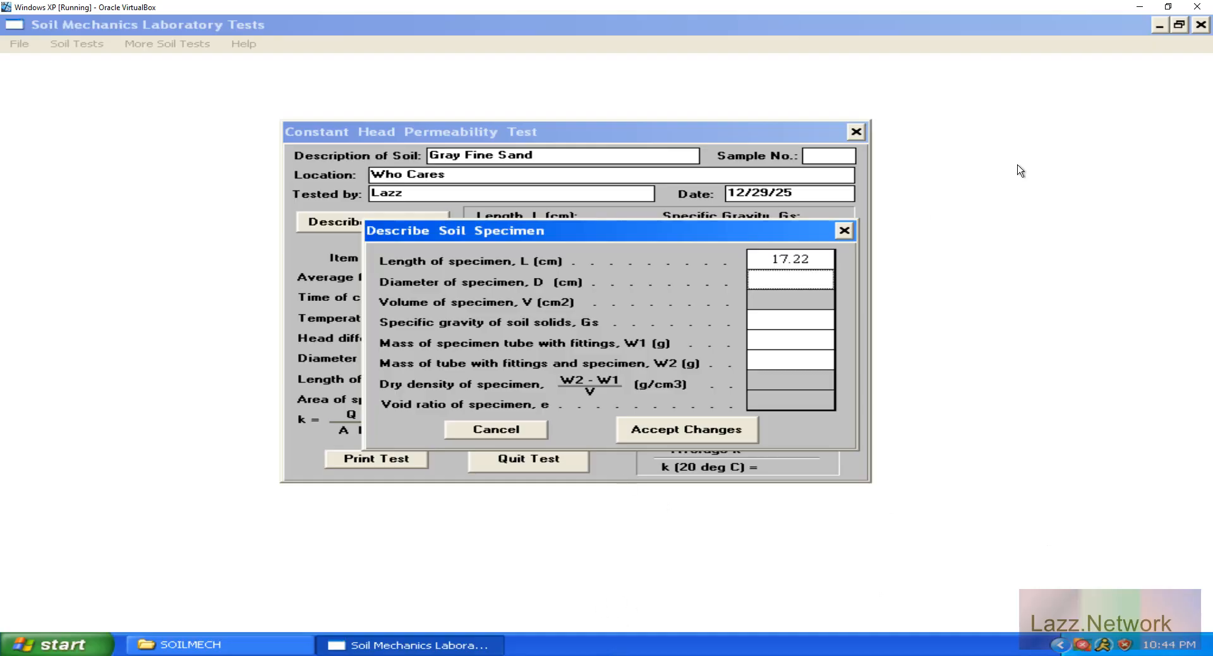
Switch to the Calculator on the host desktop, clear its previous result, and move its window nearer the middle of the screen.
click(1140, 8)
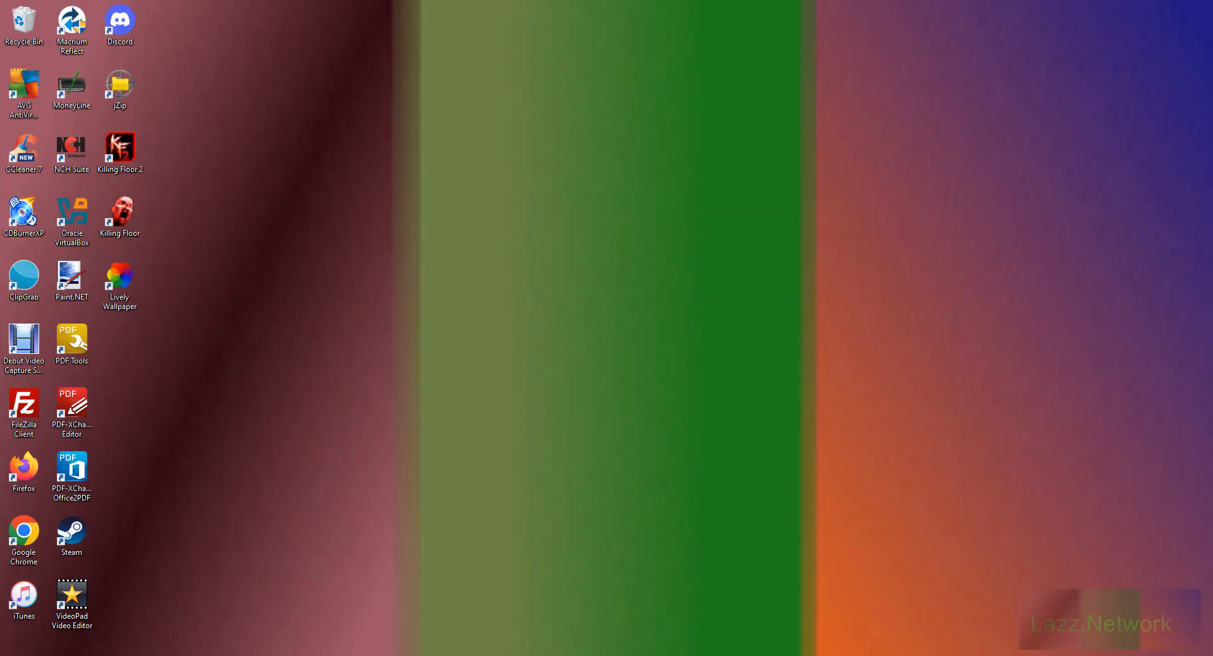
click(645, 655)
click(985, 306)
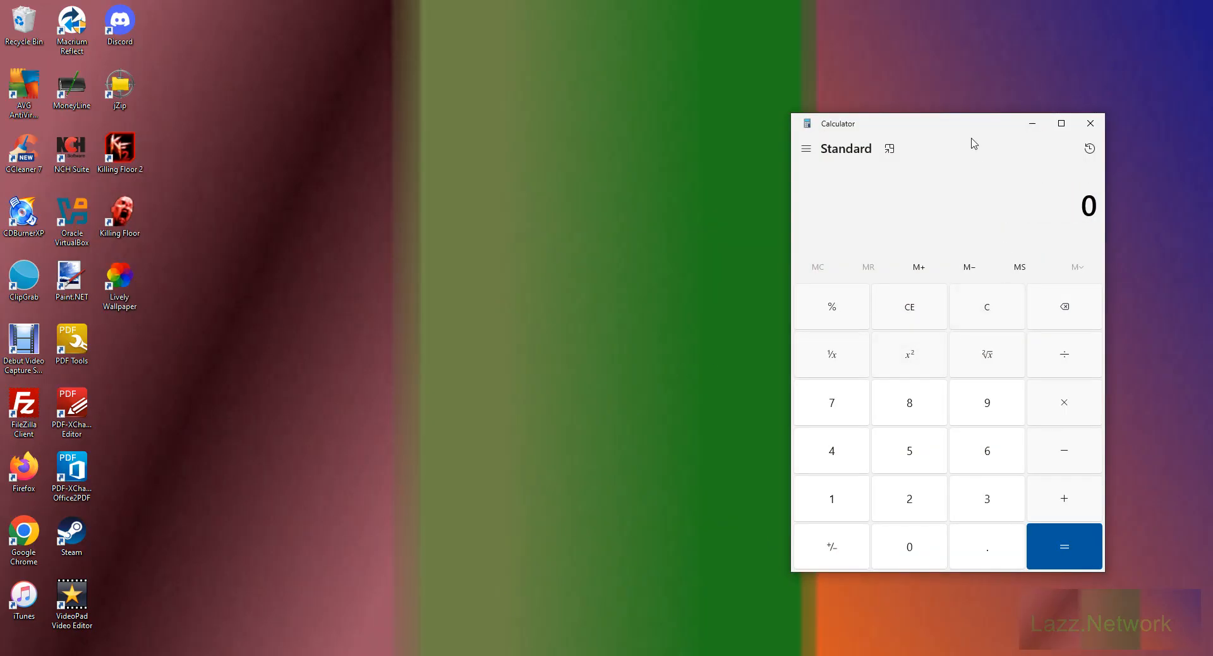
drag(964, 123, 774, 124)
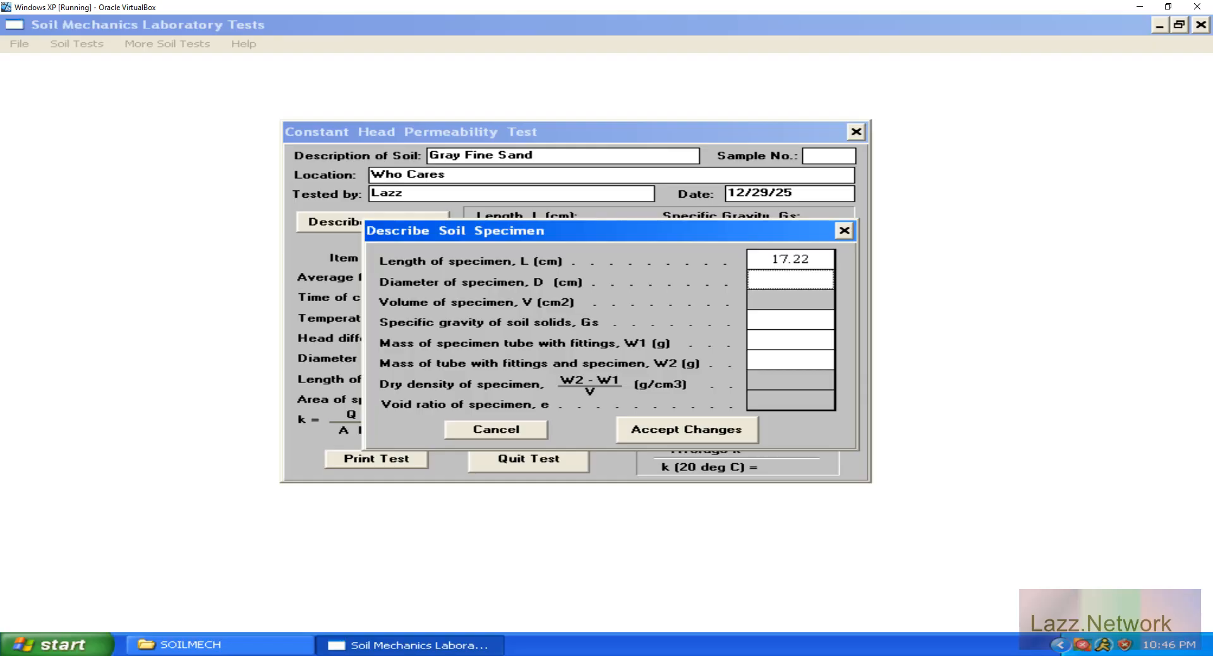
Switch to Firefox on the host desktop and search the web for "In to cm" in a new tab.
click(1140, 6)
click(218, 655)
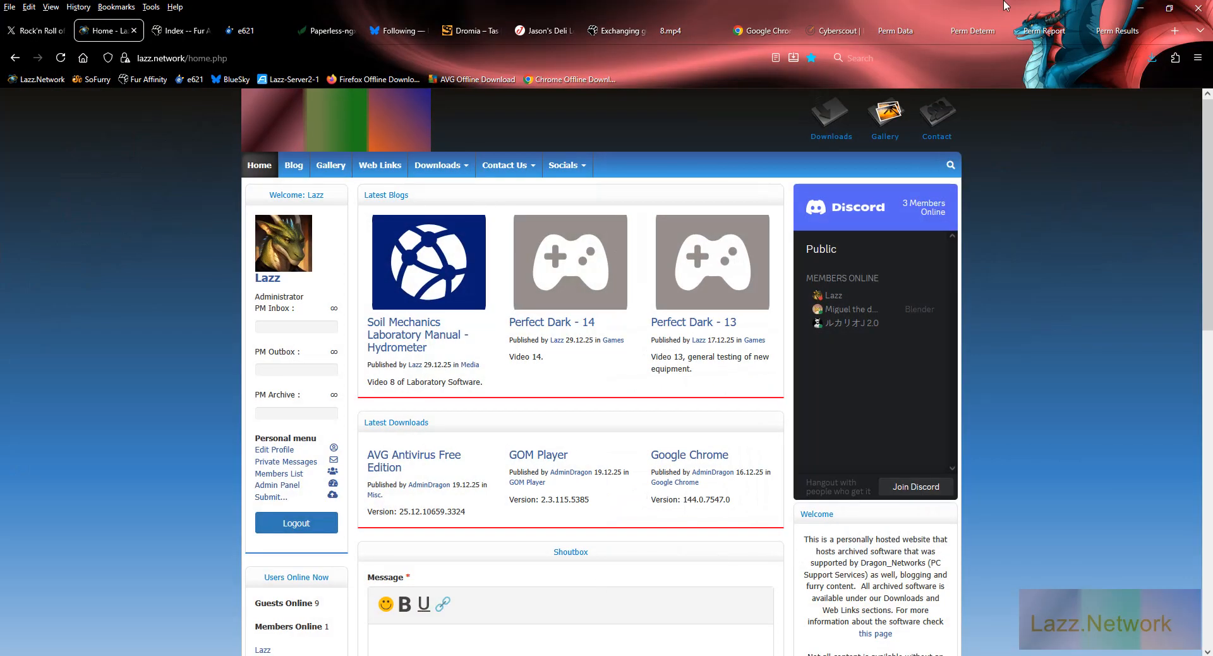
click(1174, 30)
click(928, 57)
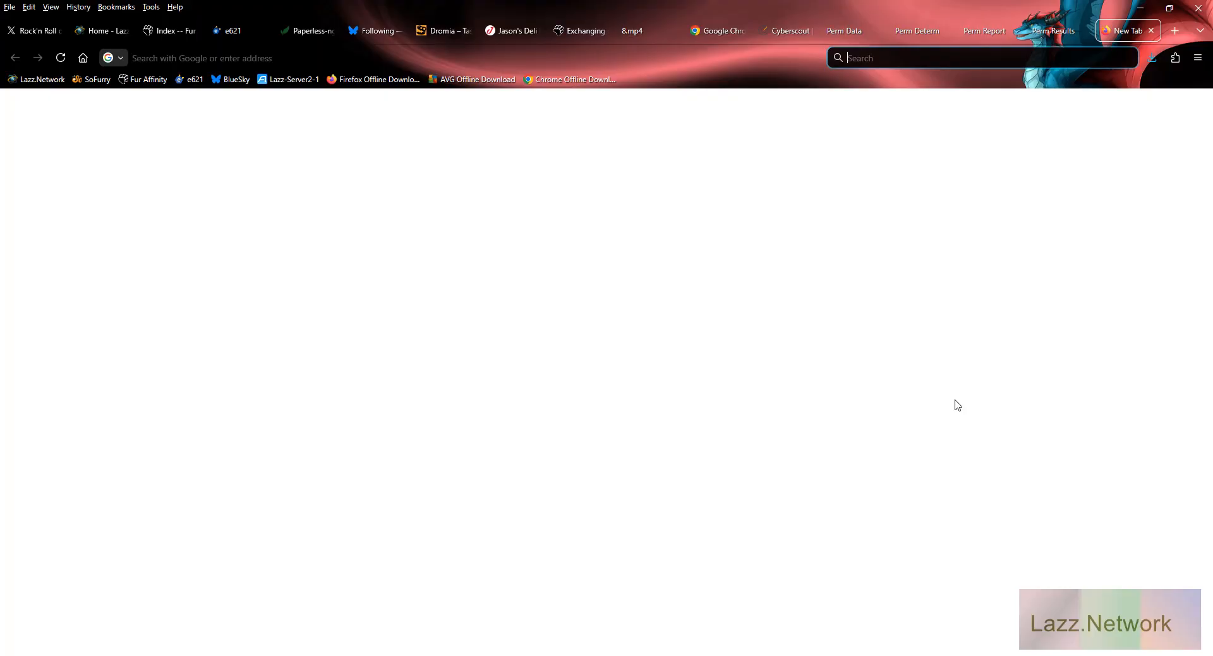
text(In to cm)
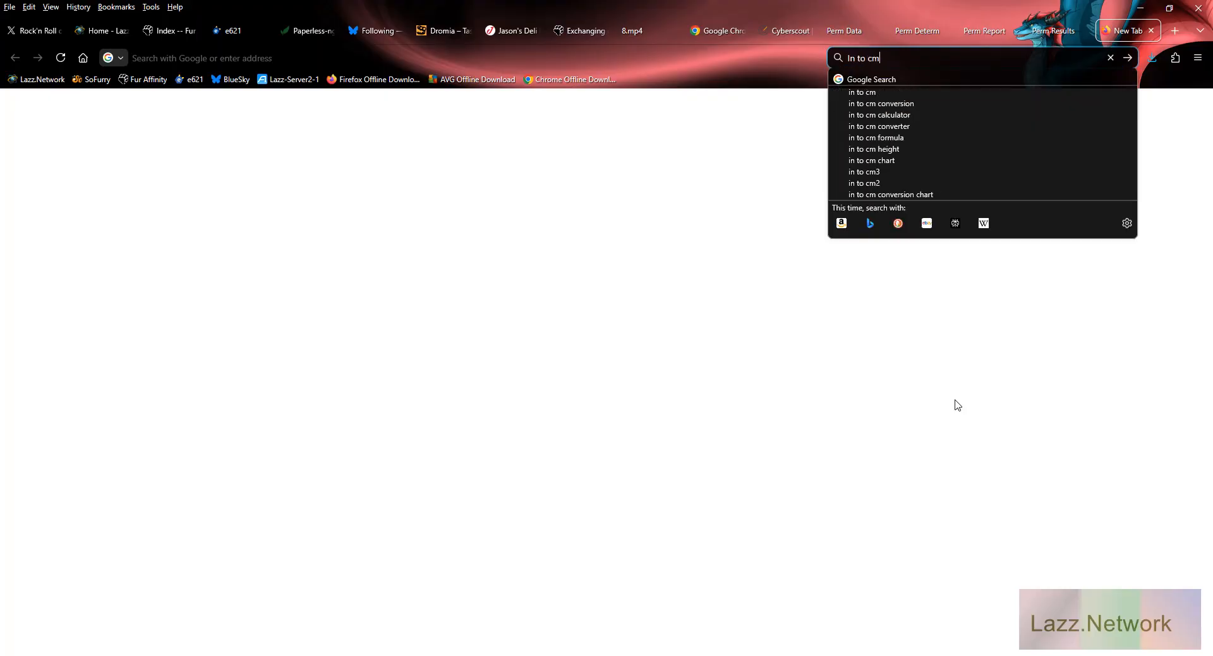
key(Return)
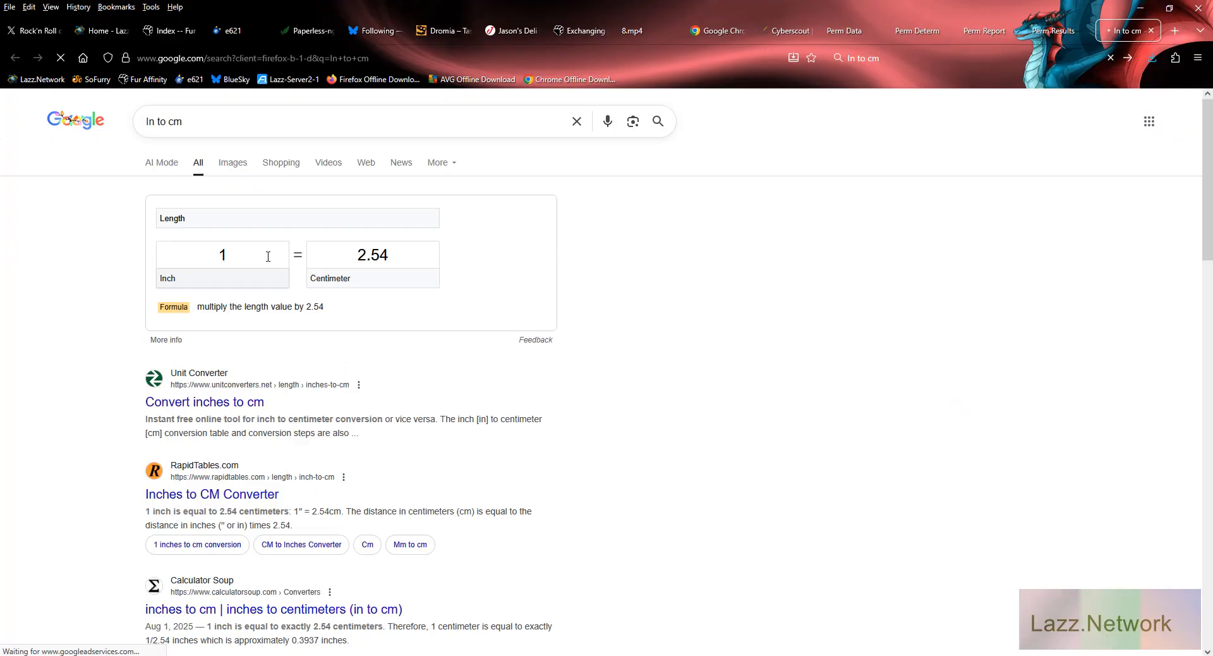
Convert 4 inches and 3.50 inches to centimetres in the search page's length converter.
click(259, 252)
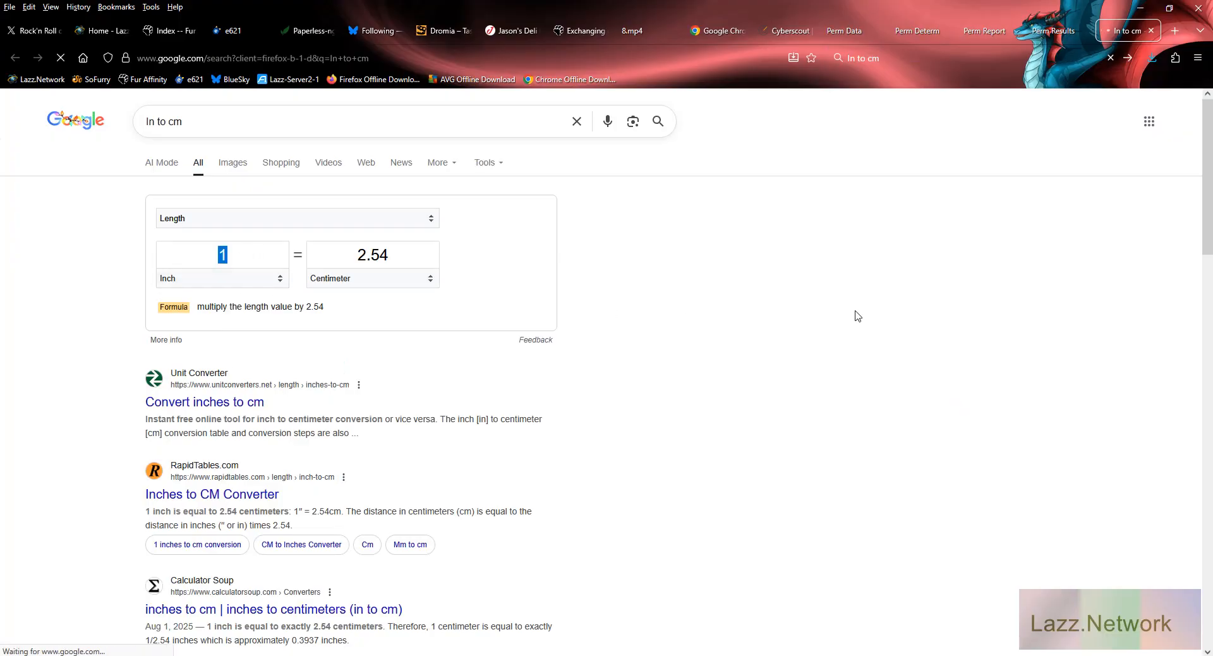
text(4)
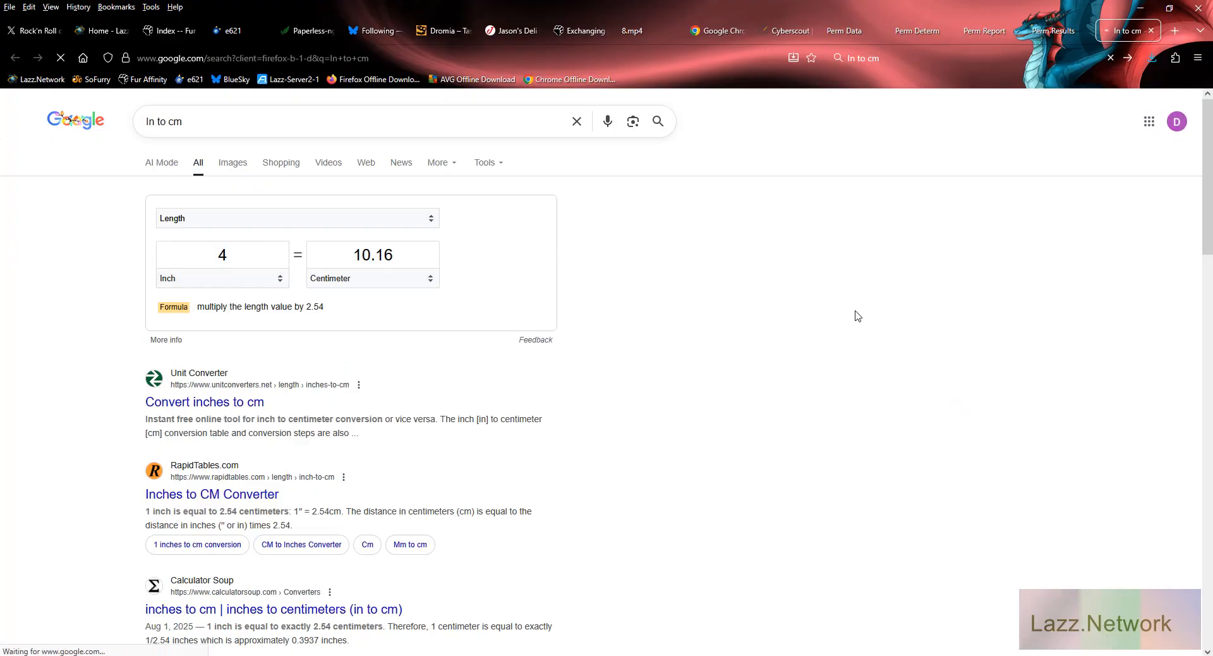
key(Tab)
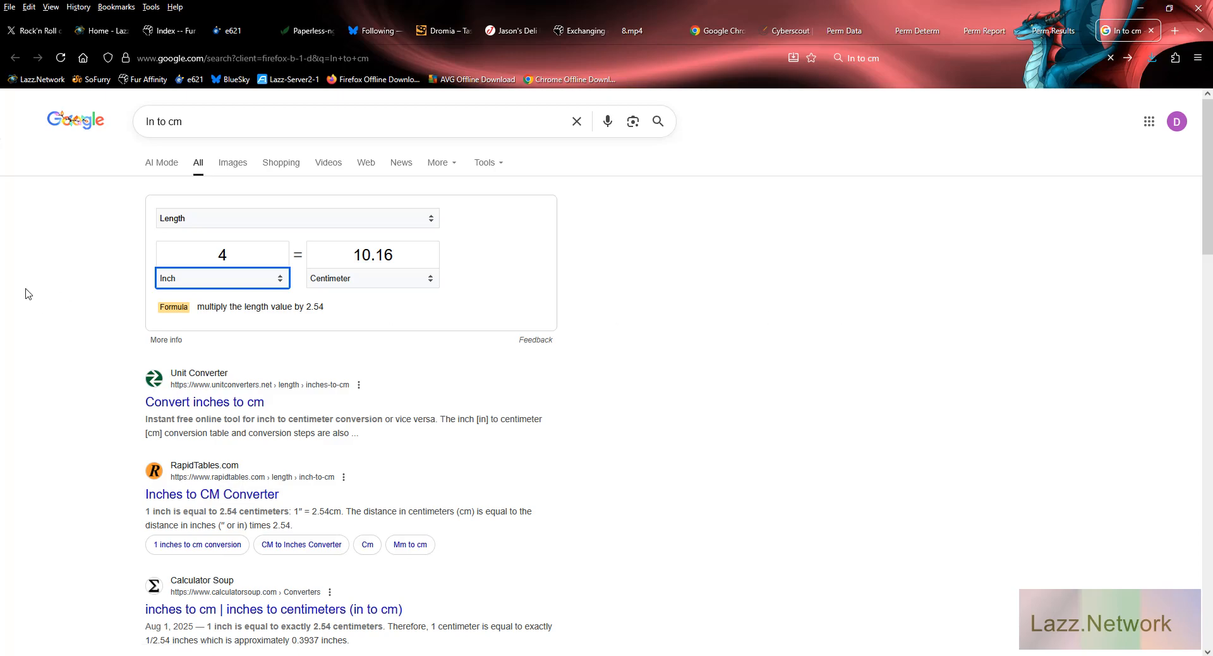
click(241, 253)
text(3.50)
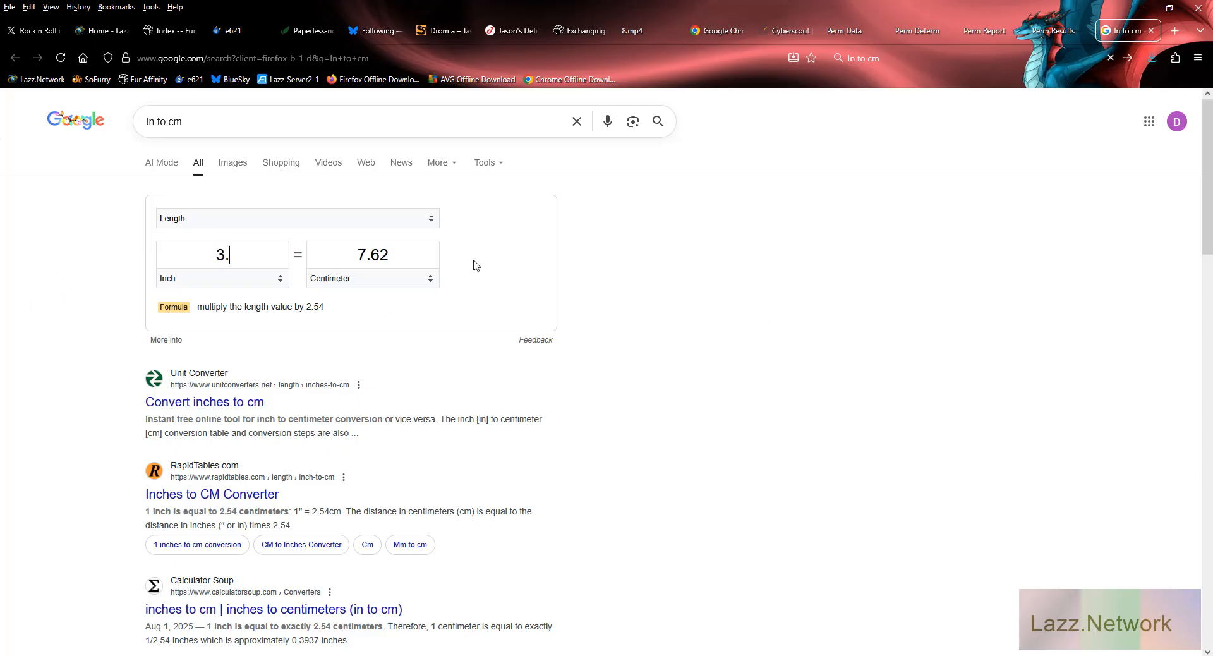
key(Tab)
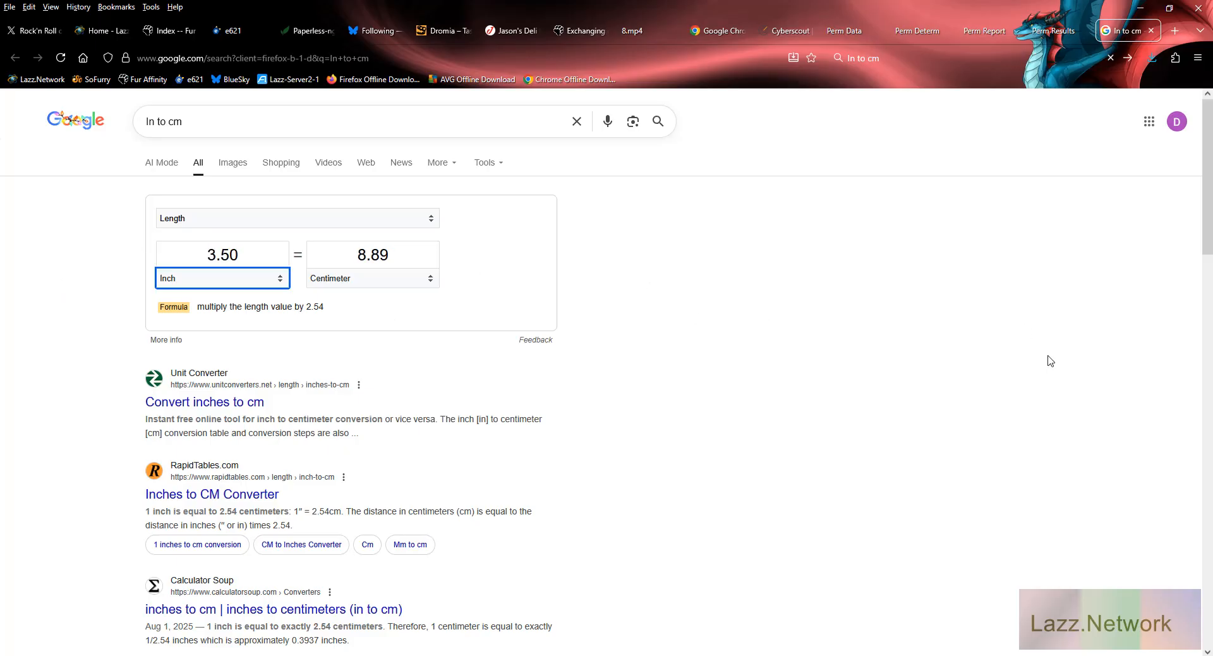
Return to the Windows XP virtual machine and set the specimen diameter to 8.89 cm.
click(1140, 8)
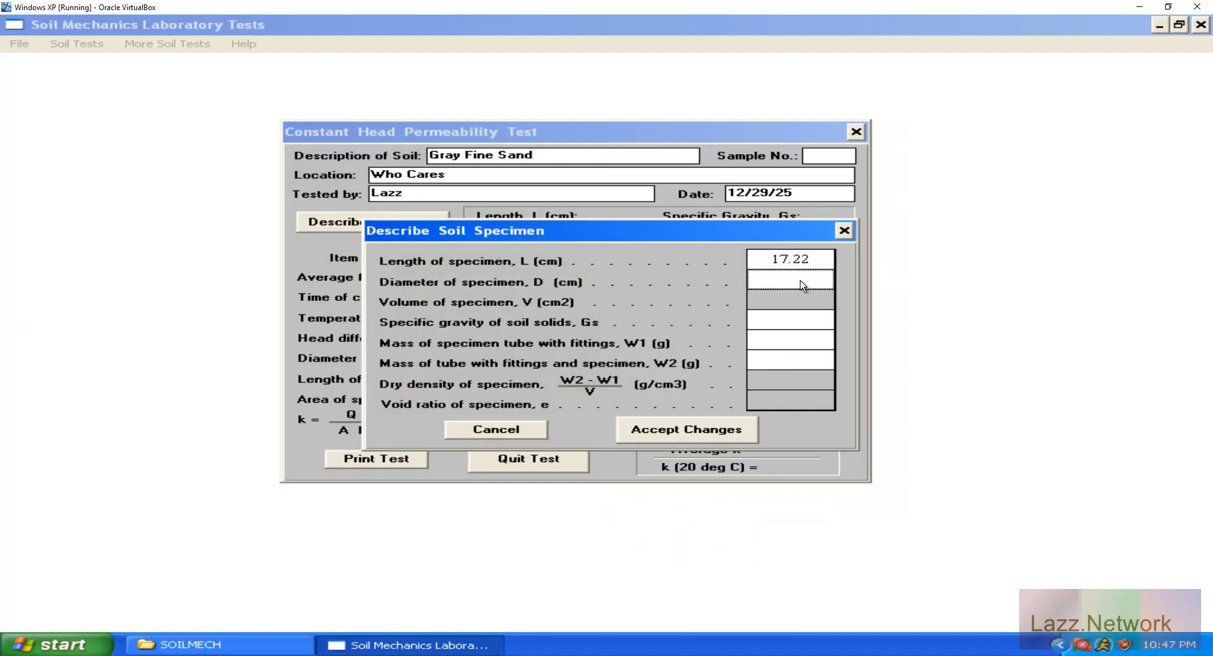
text(8.89)
key(Tab)
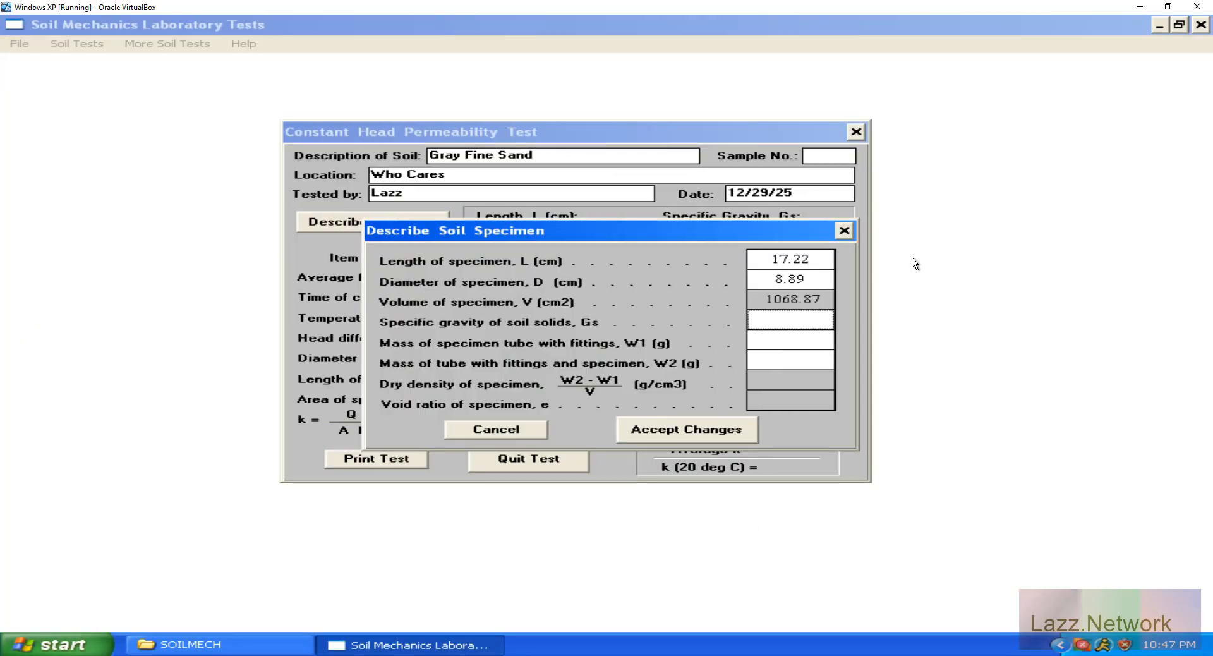
key(shift+Tab)
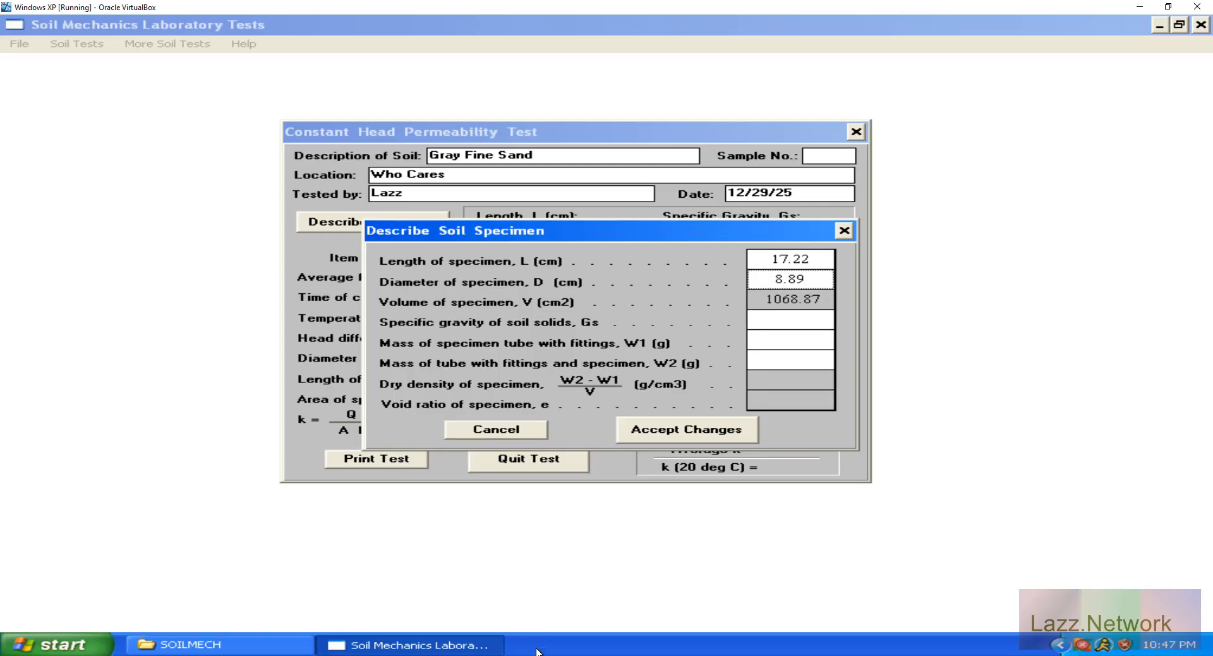
Convert 2 inches to centimetres in the browser, then set the specimen diameter to 5.08 cm in the virtual machine.
key(alt+Tab)
click(274, 252)
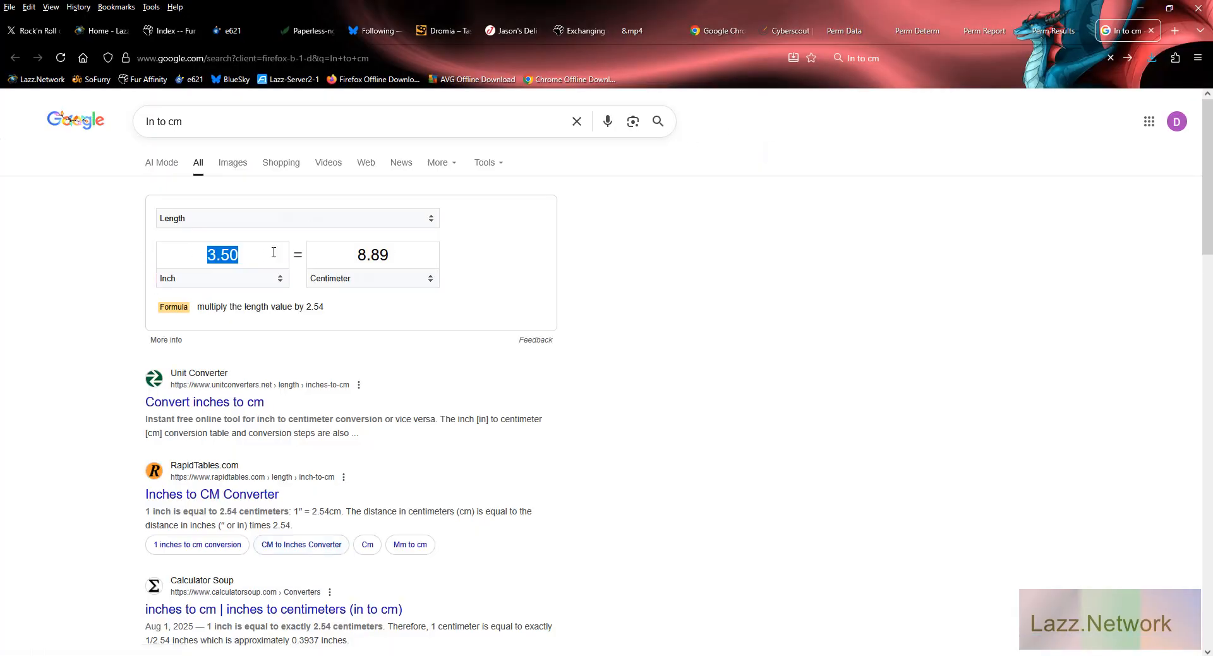
text(2)
key(Tab)
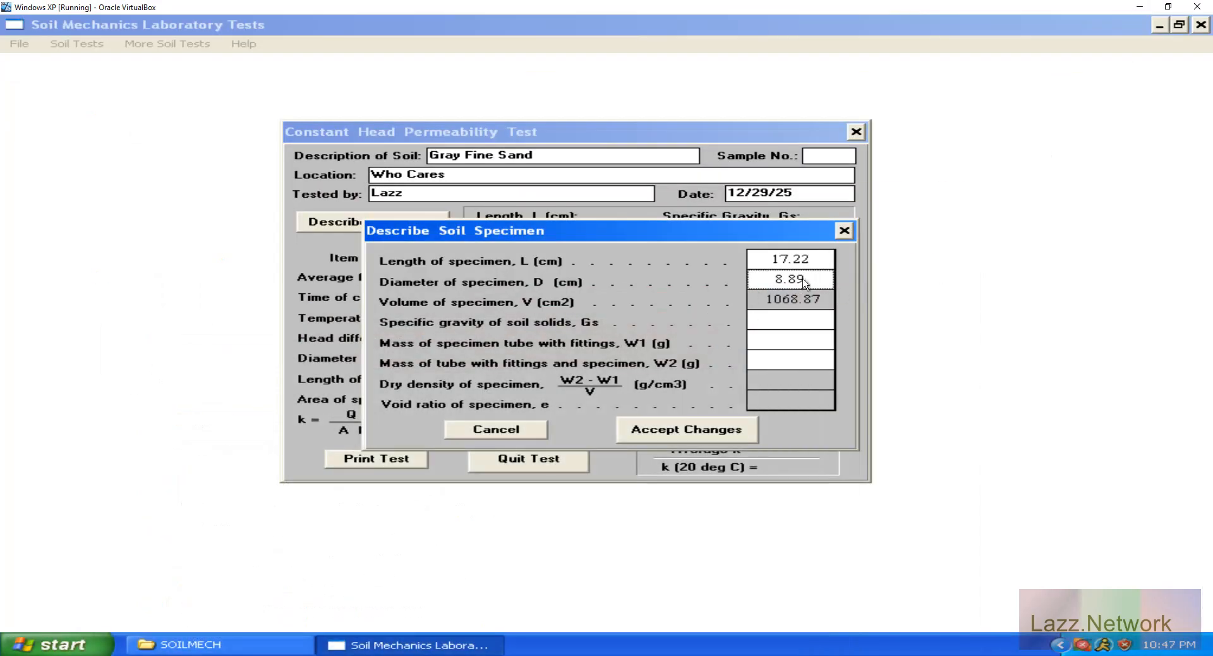
text(5.08)
key(Tab)
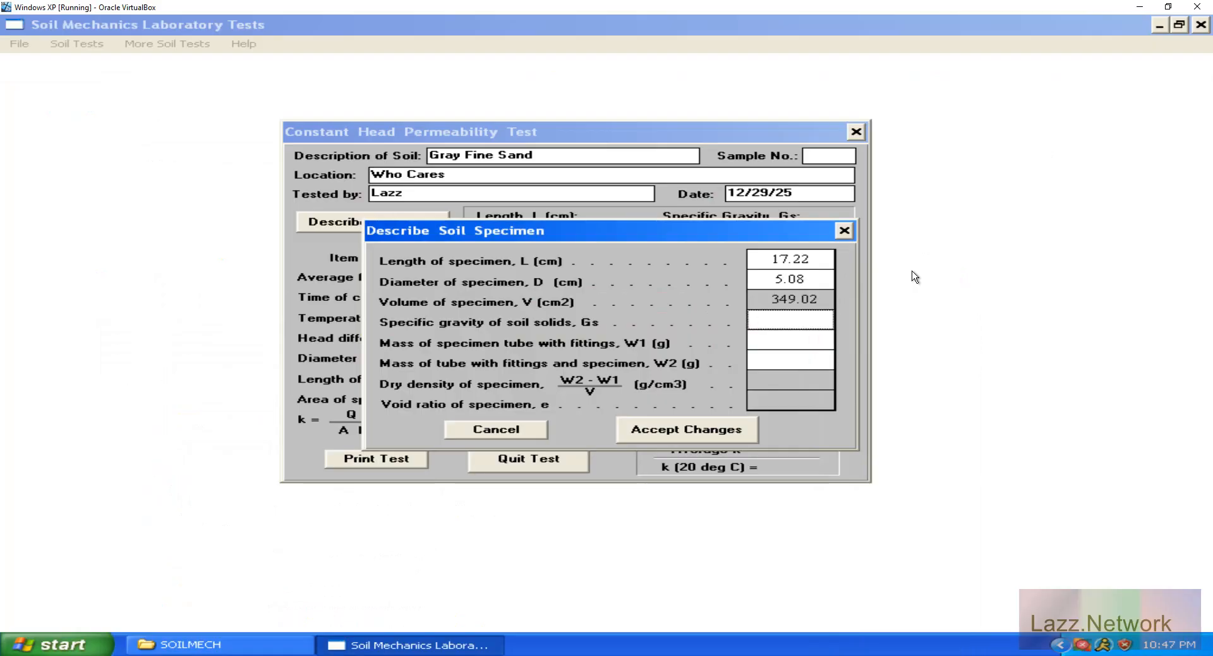
key(shift+Tab)
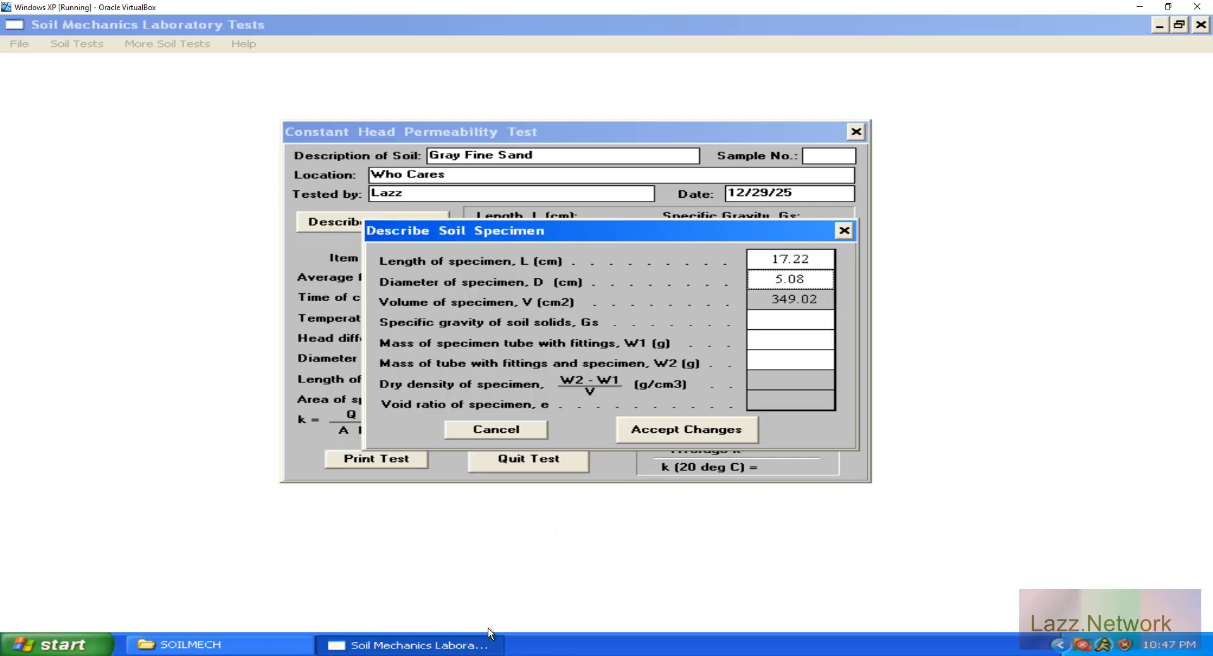
Convert 2.75 inches to centimetres in the Firefox length converter and return to the Windows XP virtual machine.
click(569, 655)
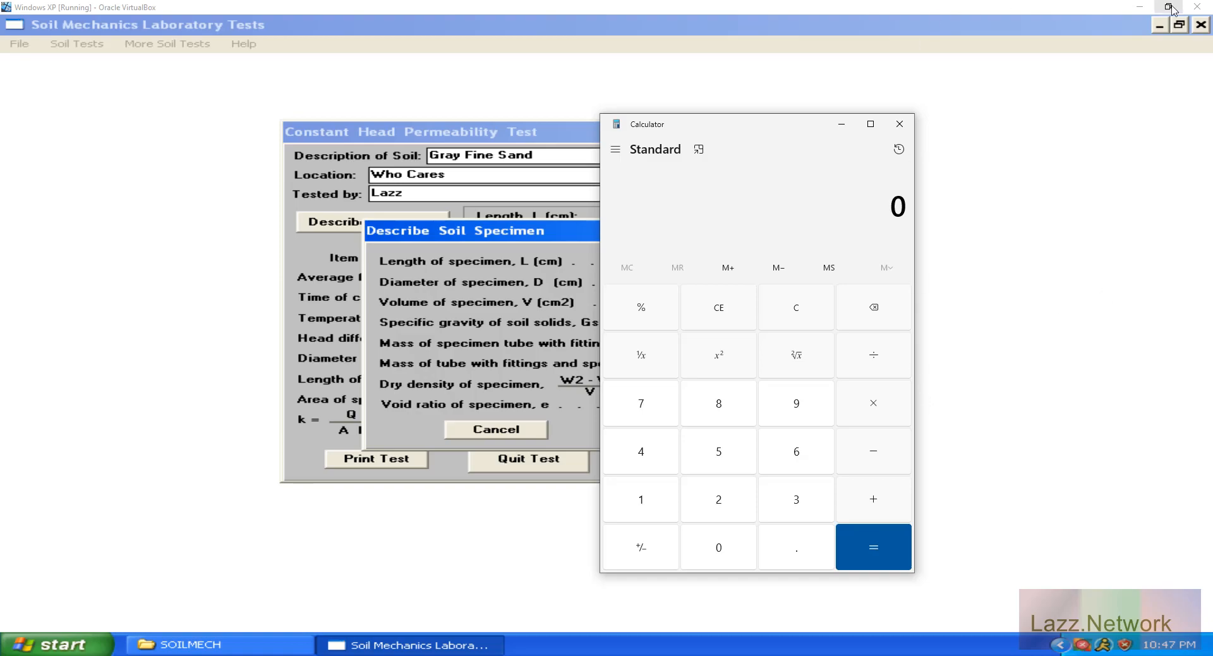
click(1144, 8)
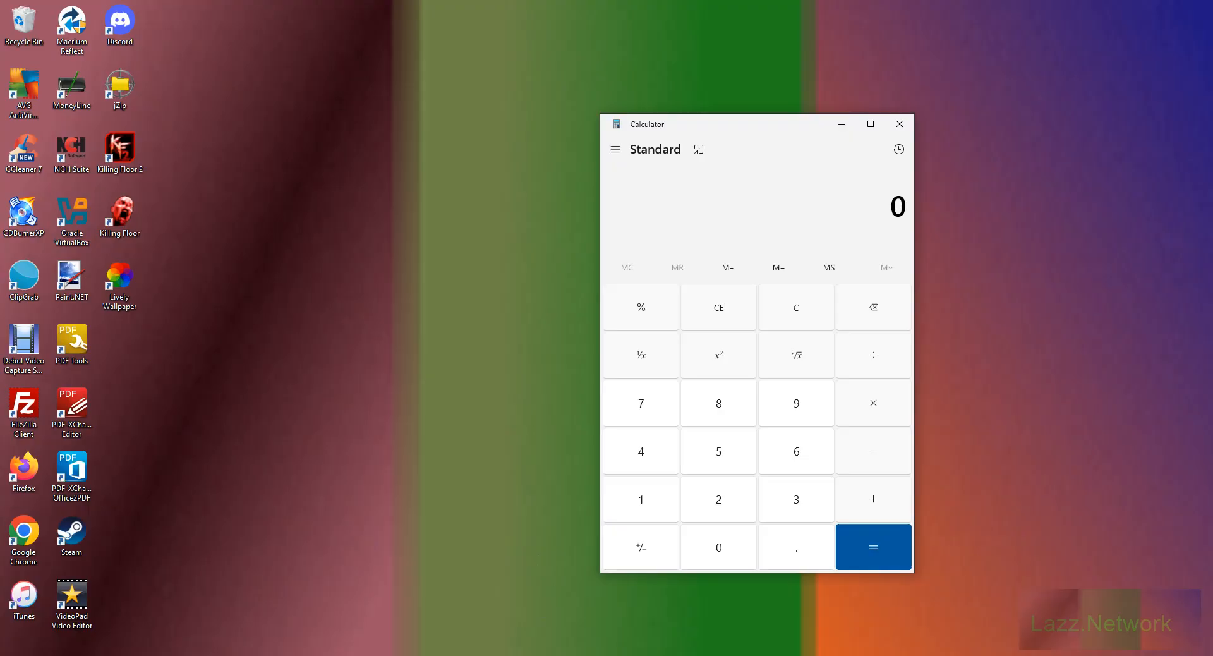
click(243, 655)
click(244, 252)
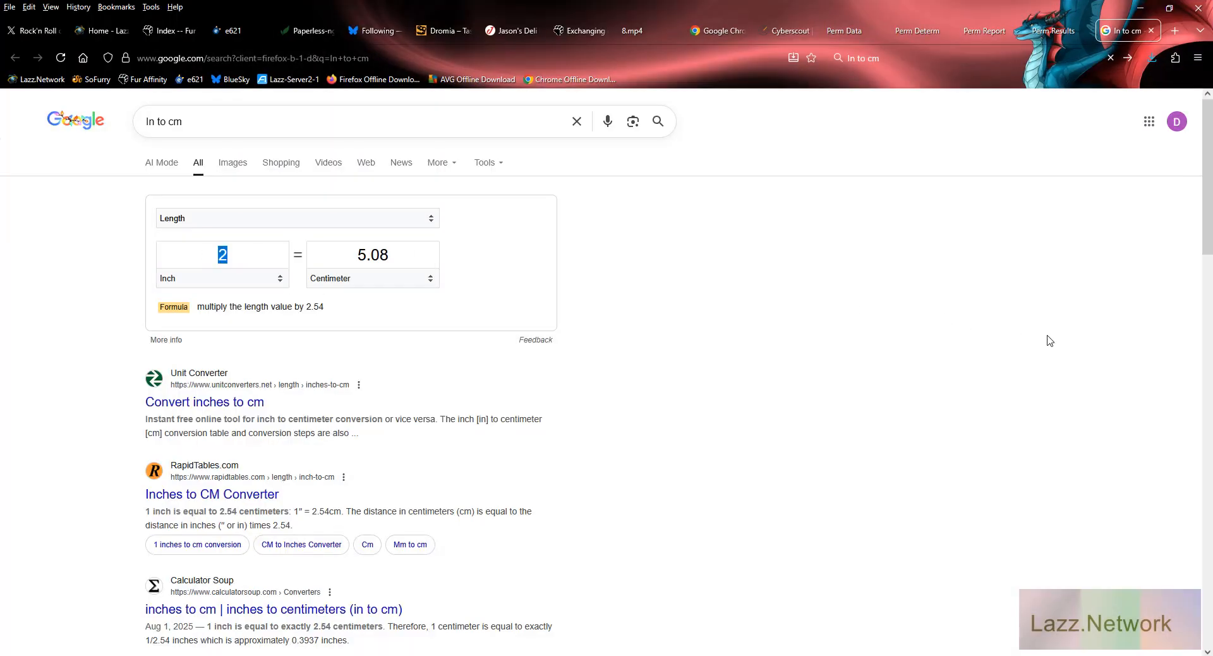
text(2.75)
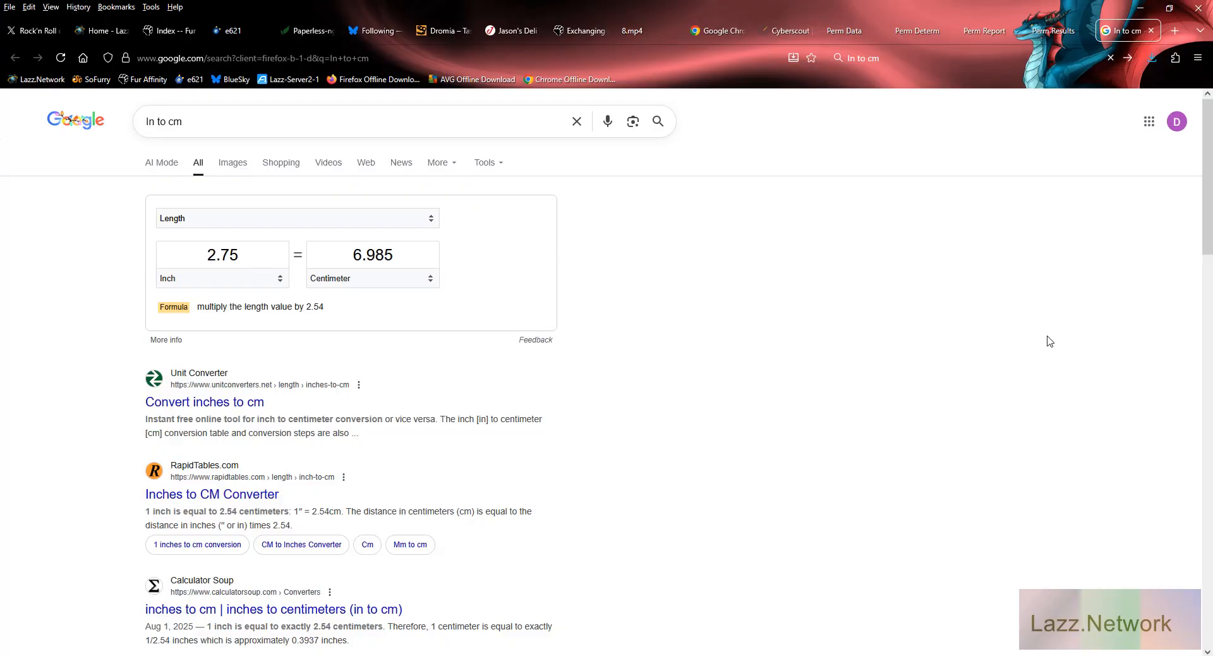
click(1140, 7)
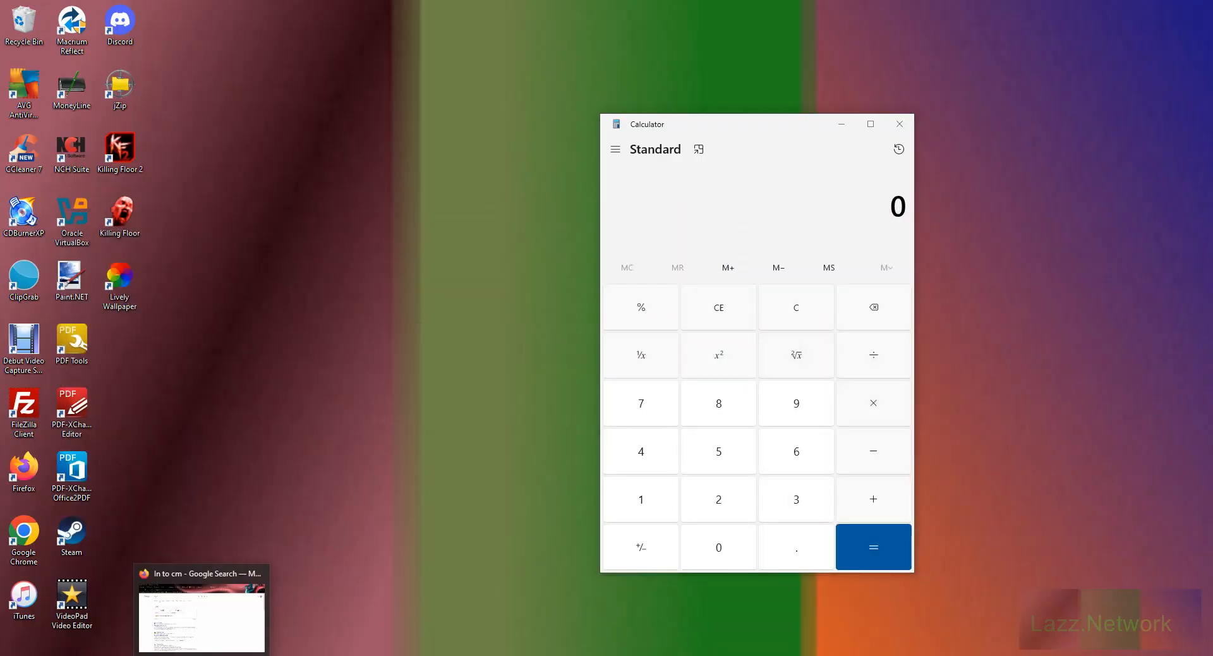
click(203, 654)
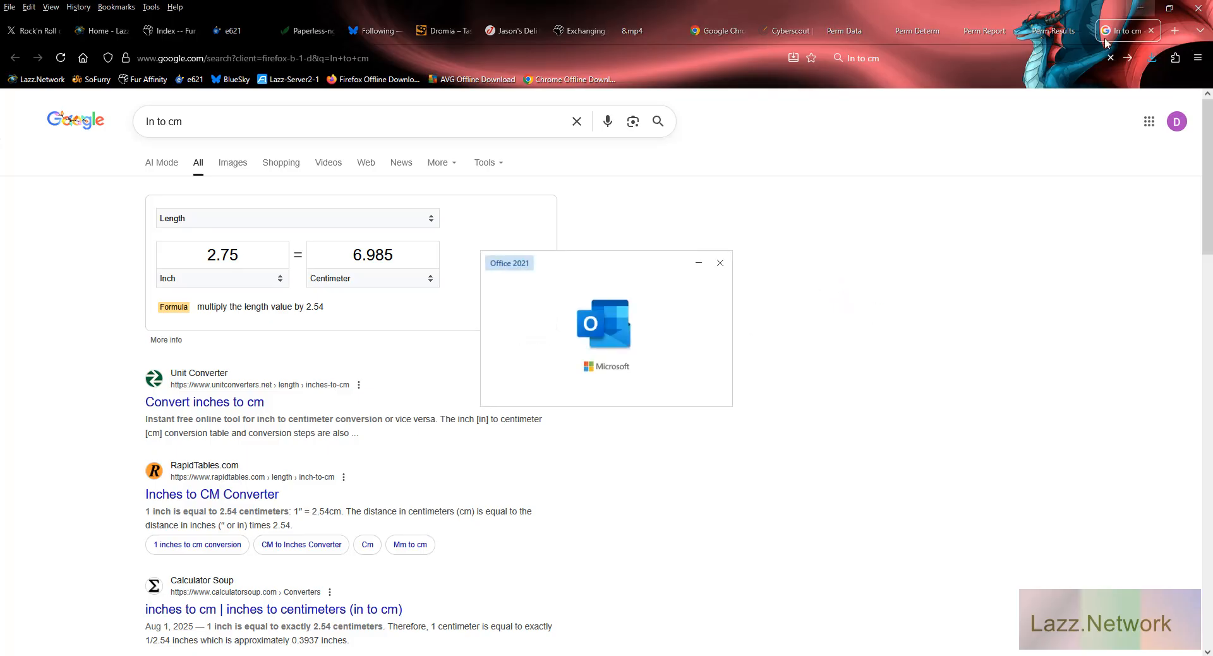
click(720, 263)
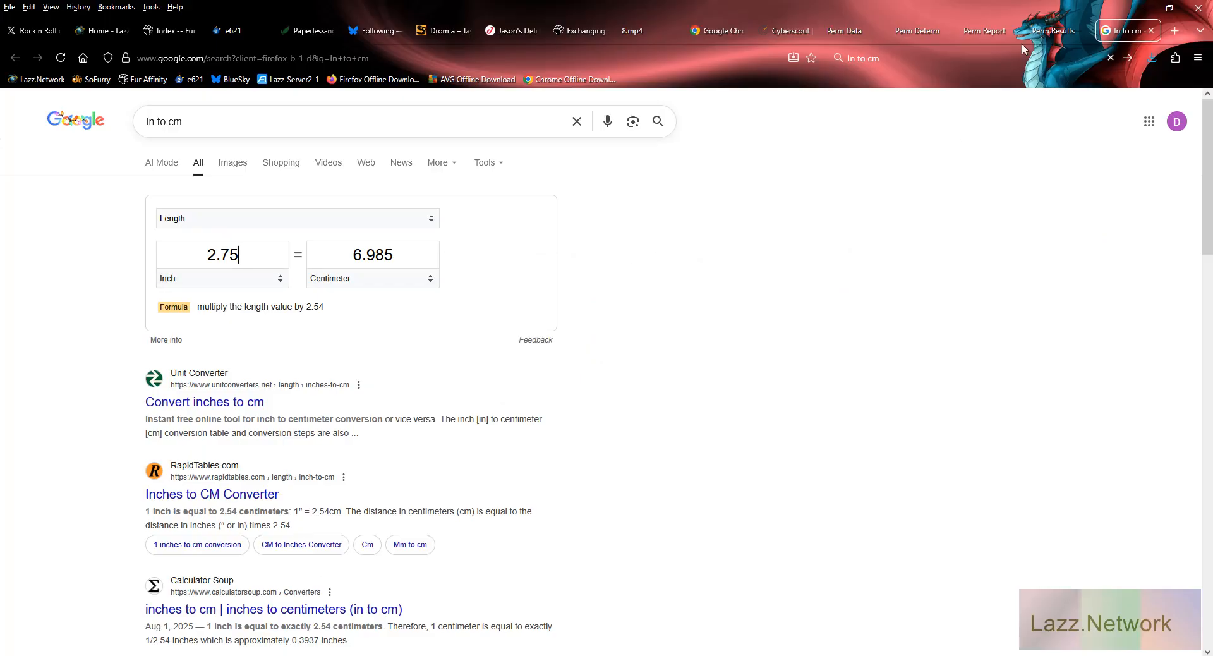
click(1141, 7)
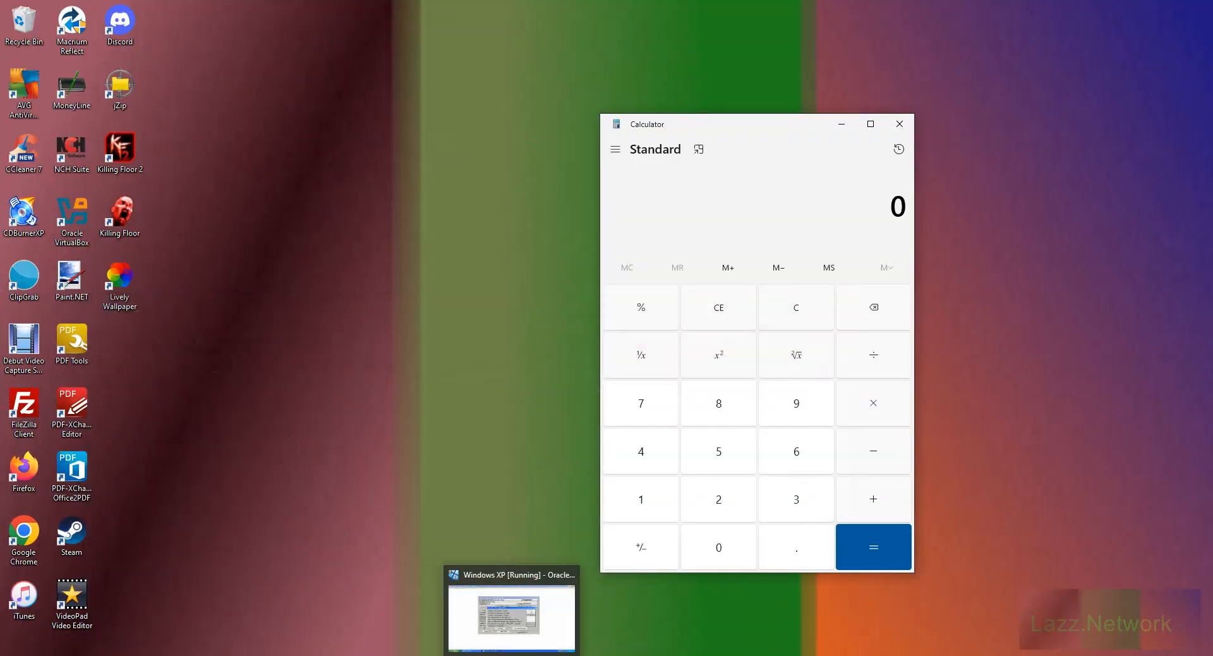
click(512, 655)
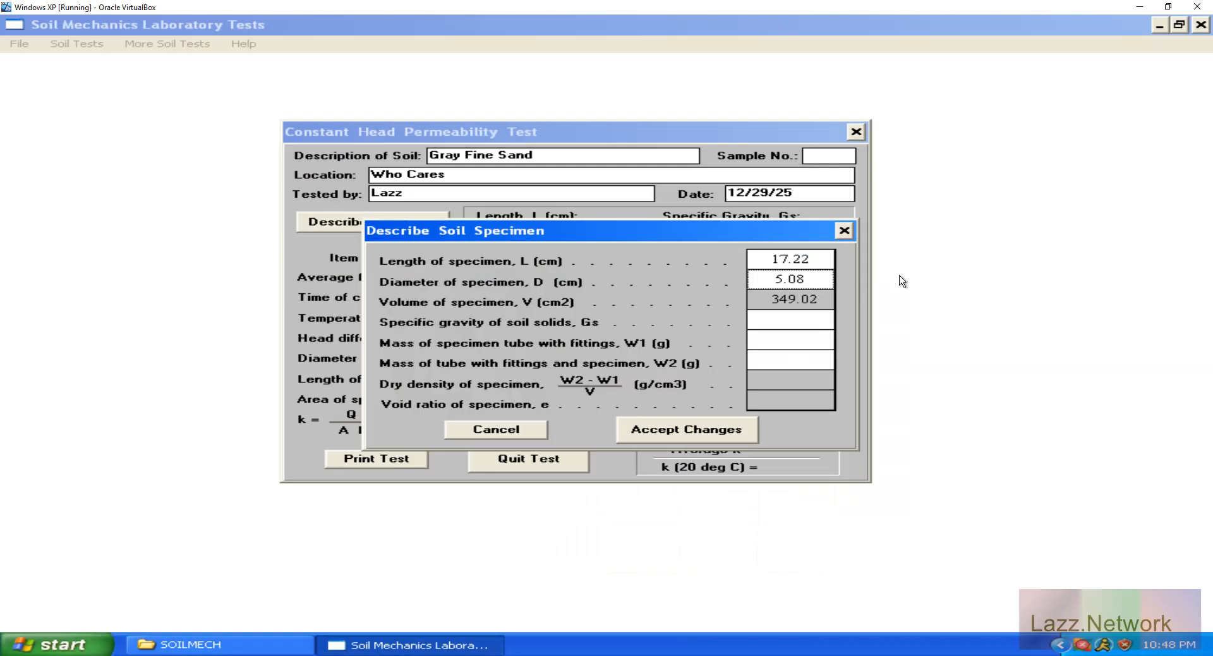
Try specimen diameters of 7.00, 7.25, 7.50 and 7.75 cm to compare the calculated volumes.
text(7.00)
key(Tab)
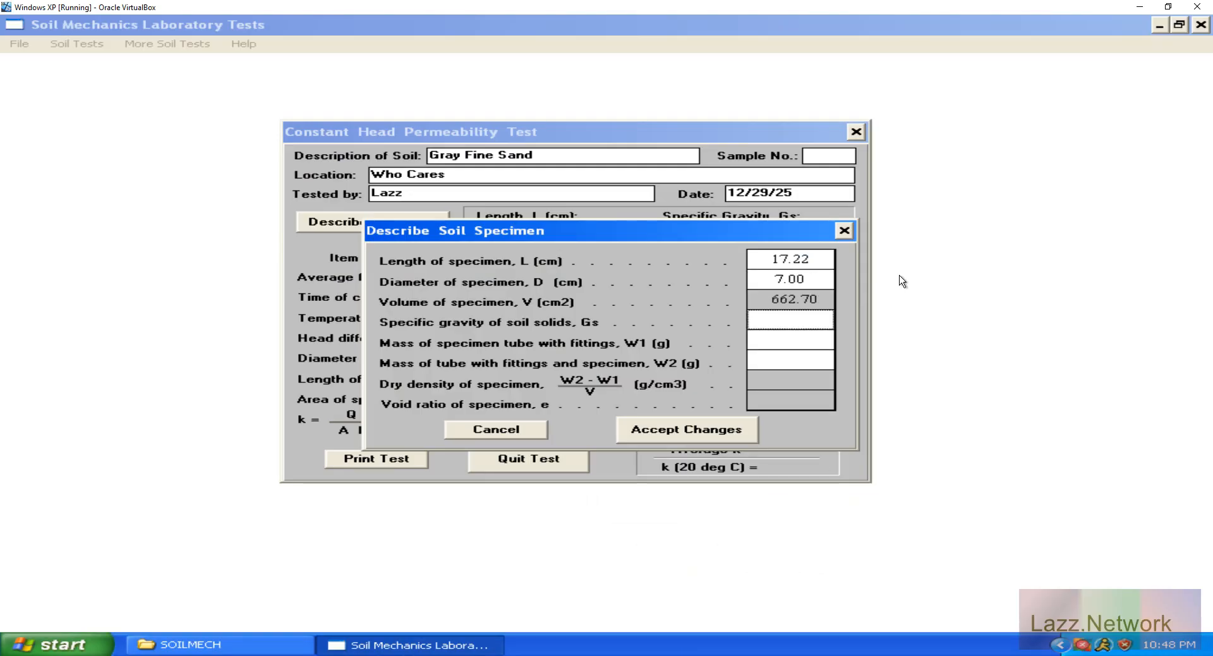
key(shift+Tab)
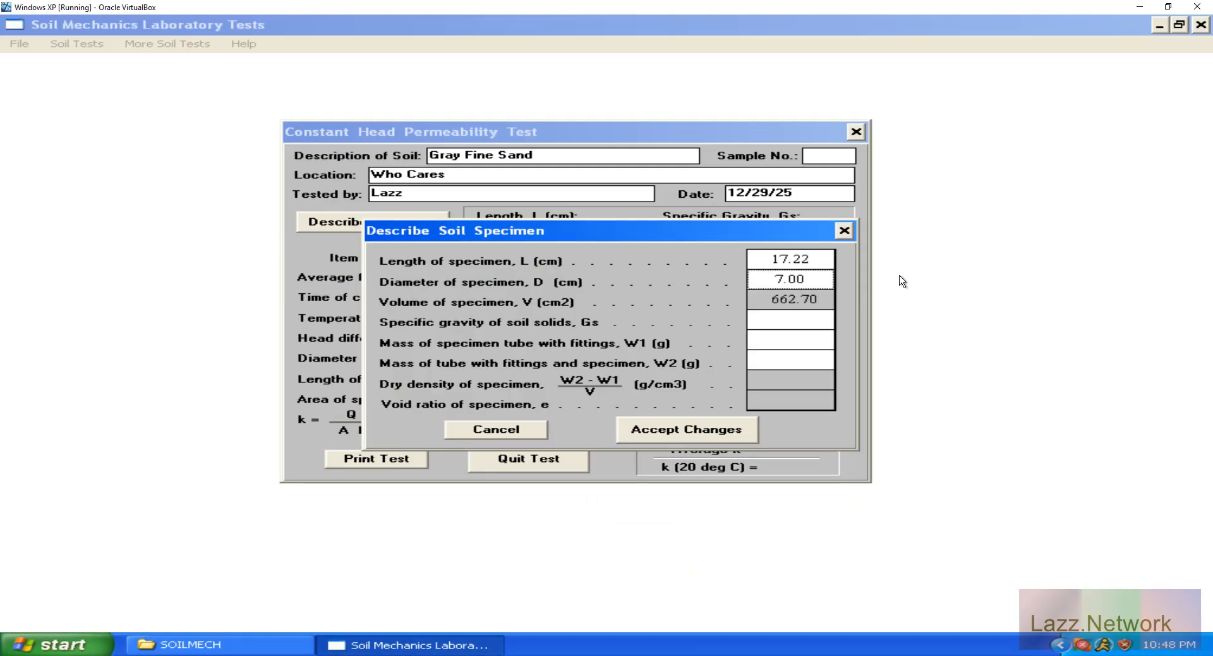
text(7.25)
key(Tab)
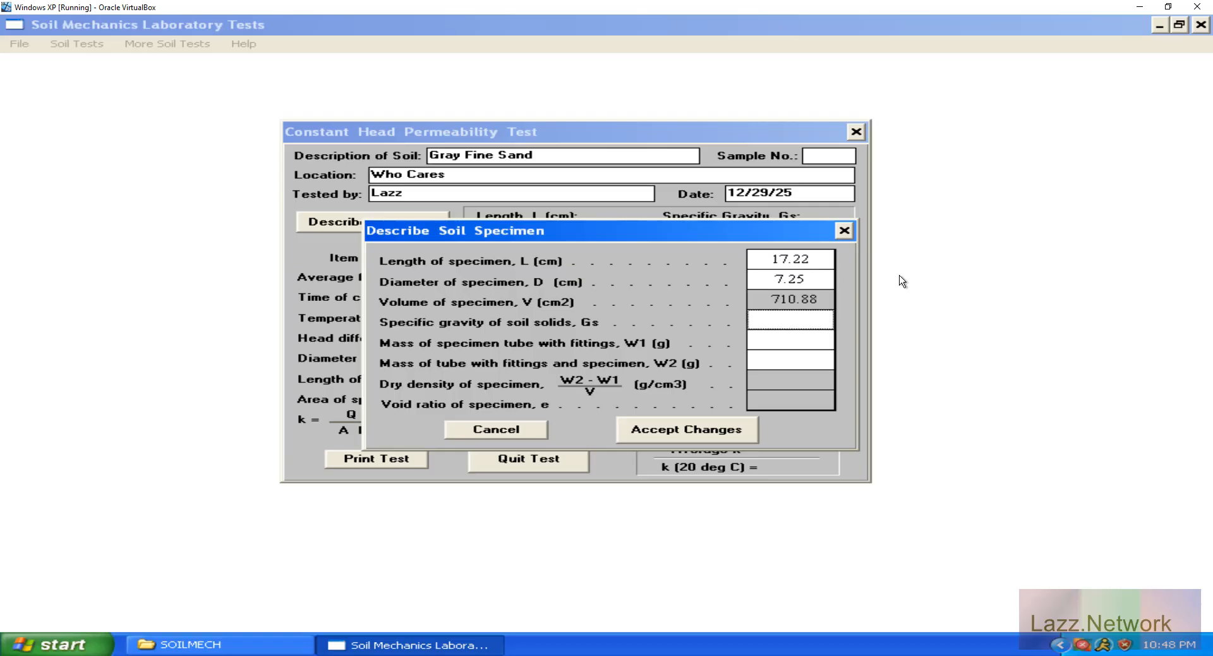
key(shift+Tab)
text(7.50)
key(Tab)
key(shift+Tab)
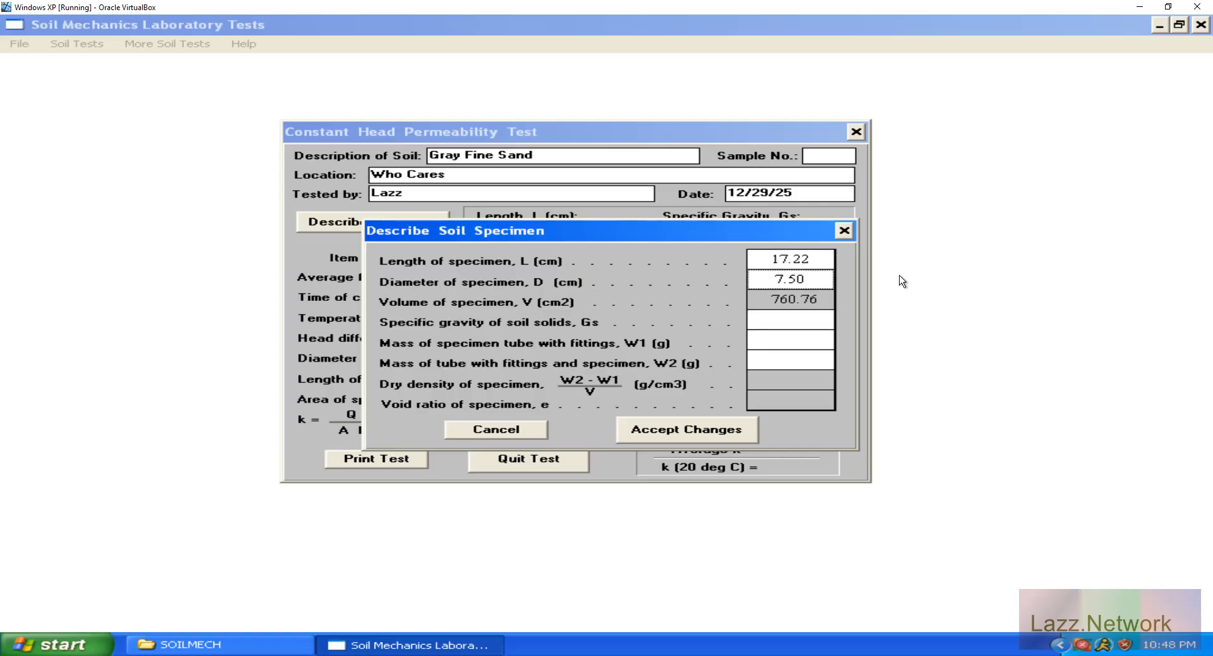
text(7.75)
key(Tab)
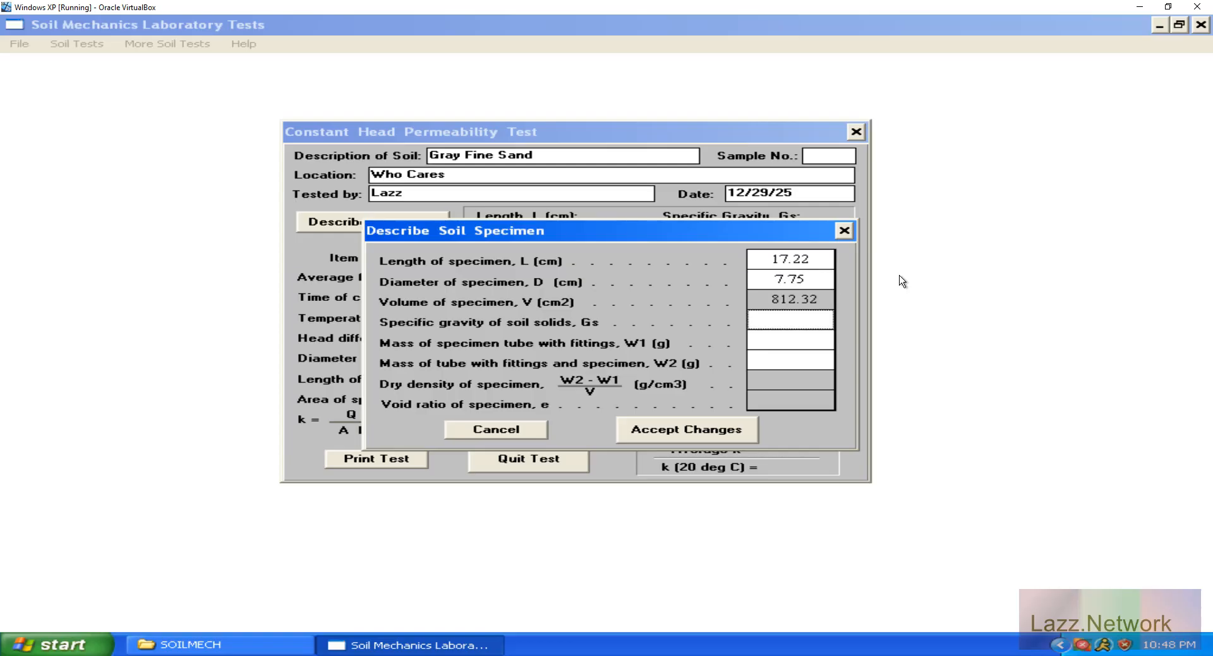
Refine the trial specimen diameter through 7.70, 7.65, 7.60 and 7.61 cm, recalculating the volume each time.
key(shift+Tab)
text(7.70)
key(Tab)
key(shift+Tab)
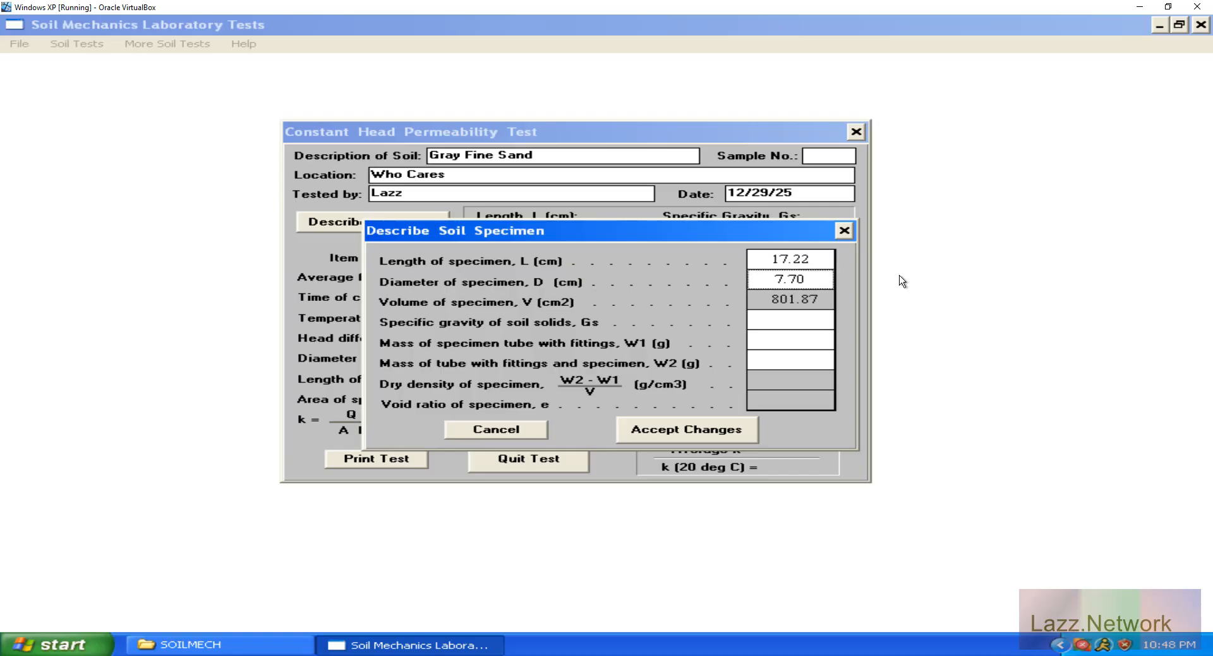
text(7.65)
key(Tab)
key(shift+Tab)
text(7.60)
key(Tab)
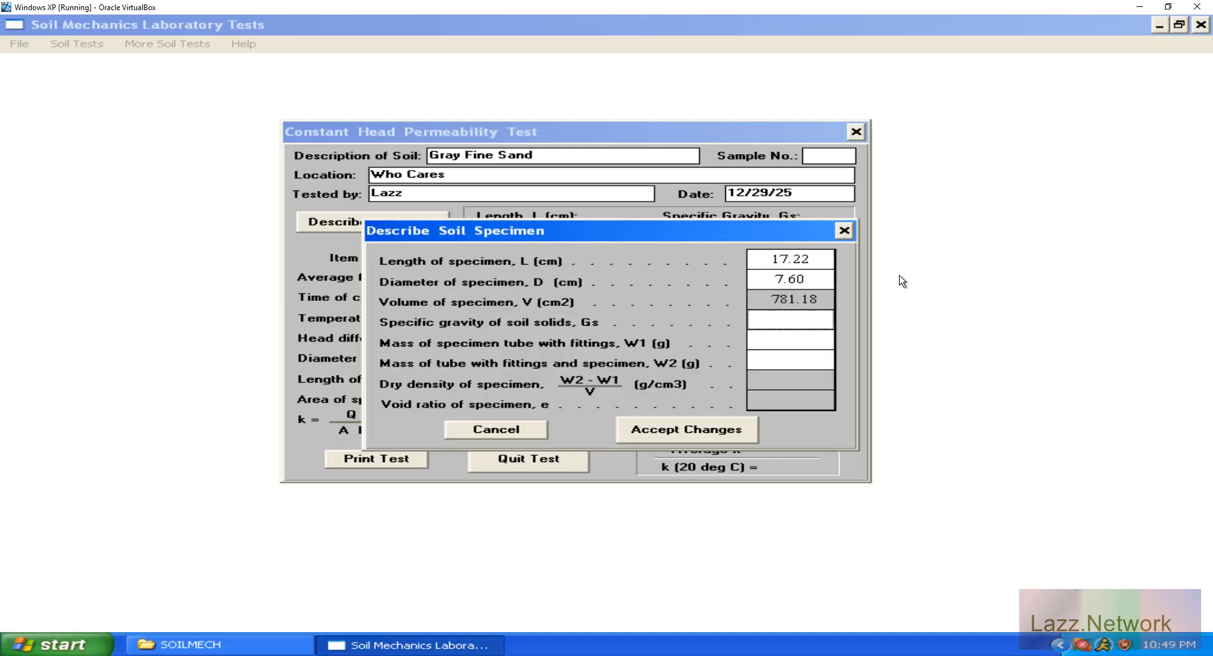
key(shift+Tab)
text(7.61)
key(Tab)
Set the specimen diameter to 7.62 cm and recalculate the volume.
key(shift+Tab)
text(7.62)
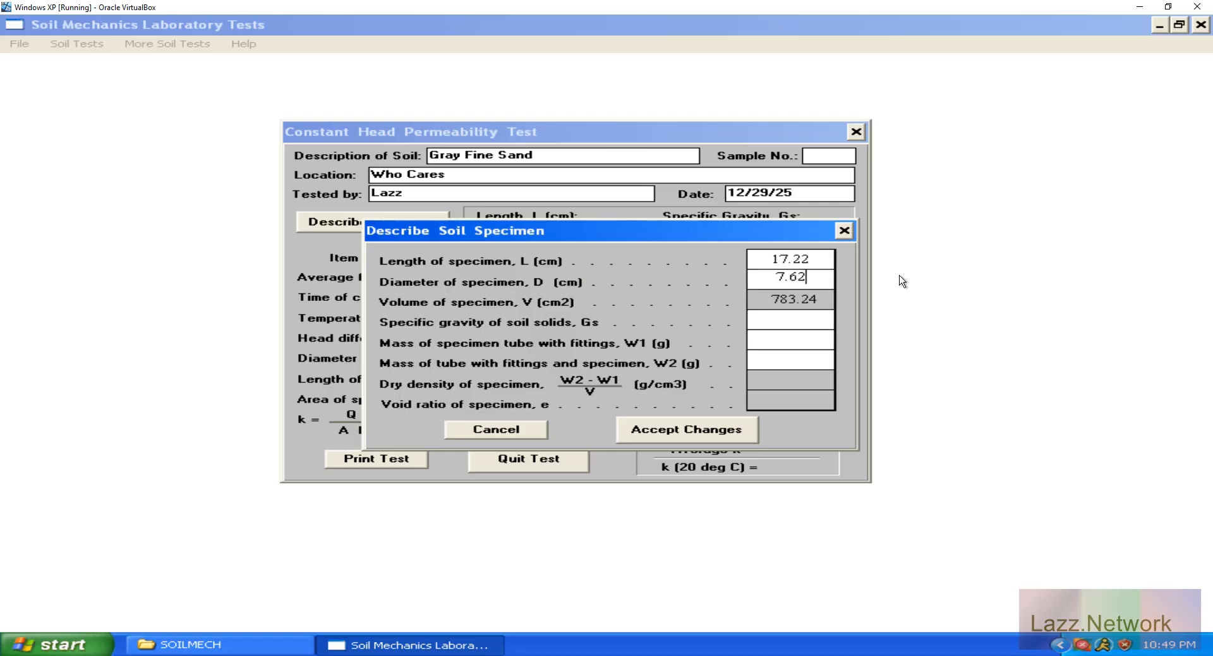
key(Tab)
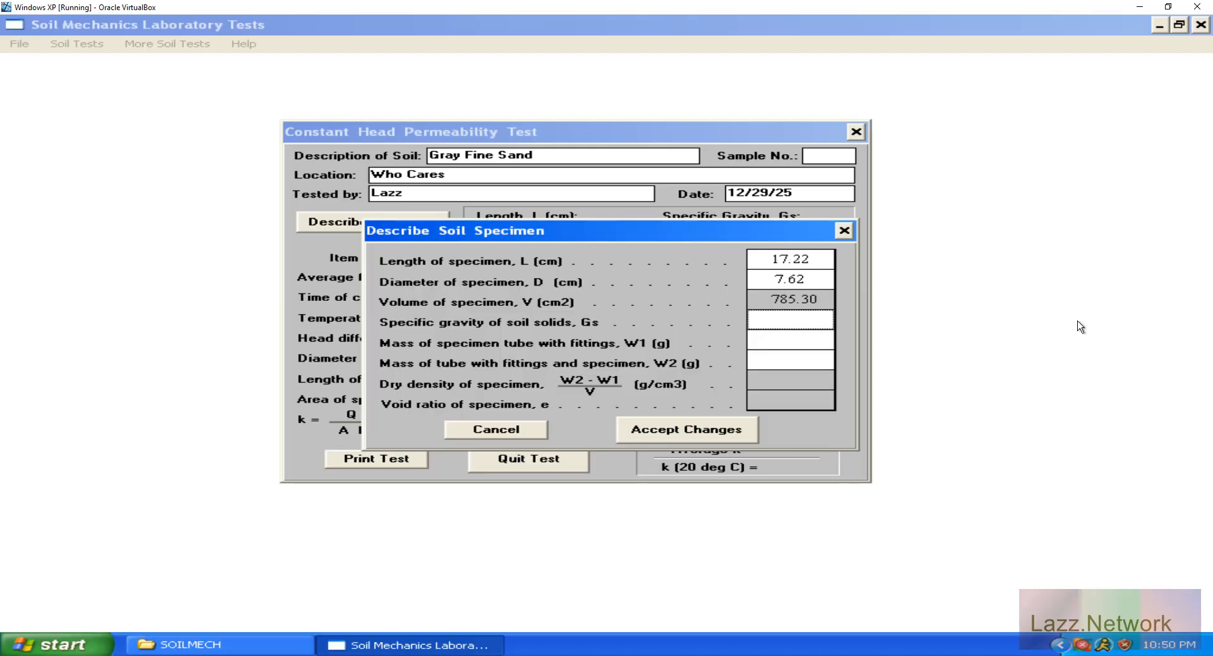
Set the specimen's specific gravity to 2.65, tube mass W1 to 0 g and W2 to 624.38 g, and accept the changes.
text(2.65)
key(Tab)
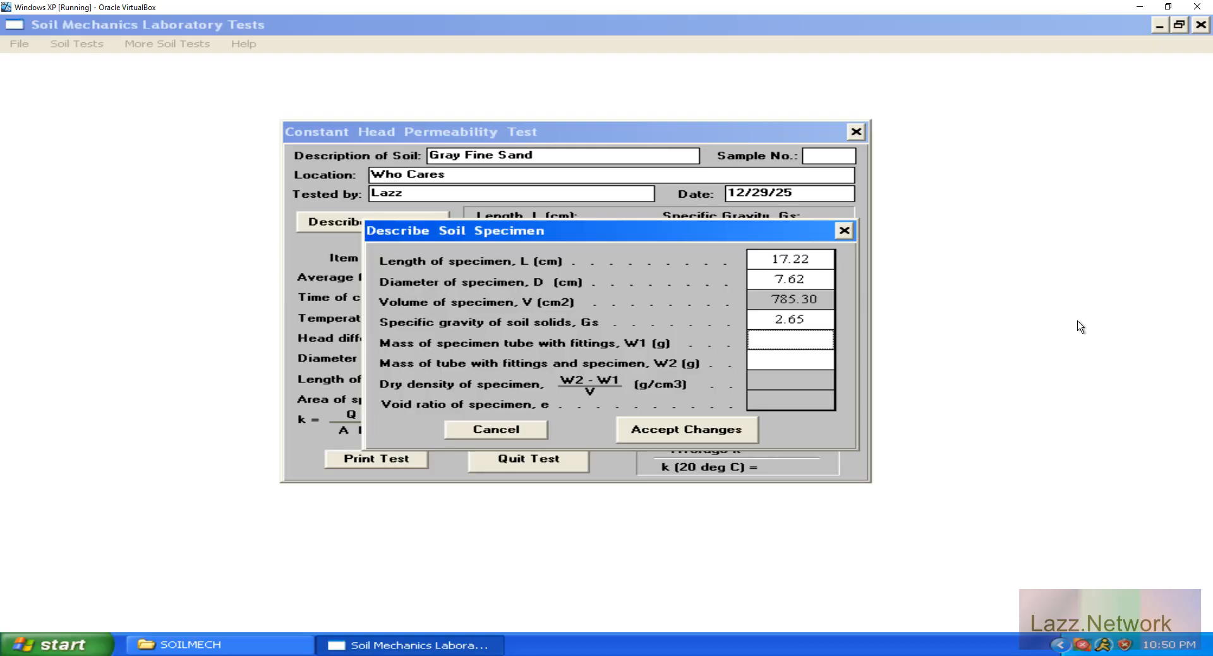
text(0)
key(Tab)
text(624.38)
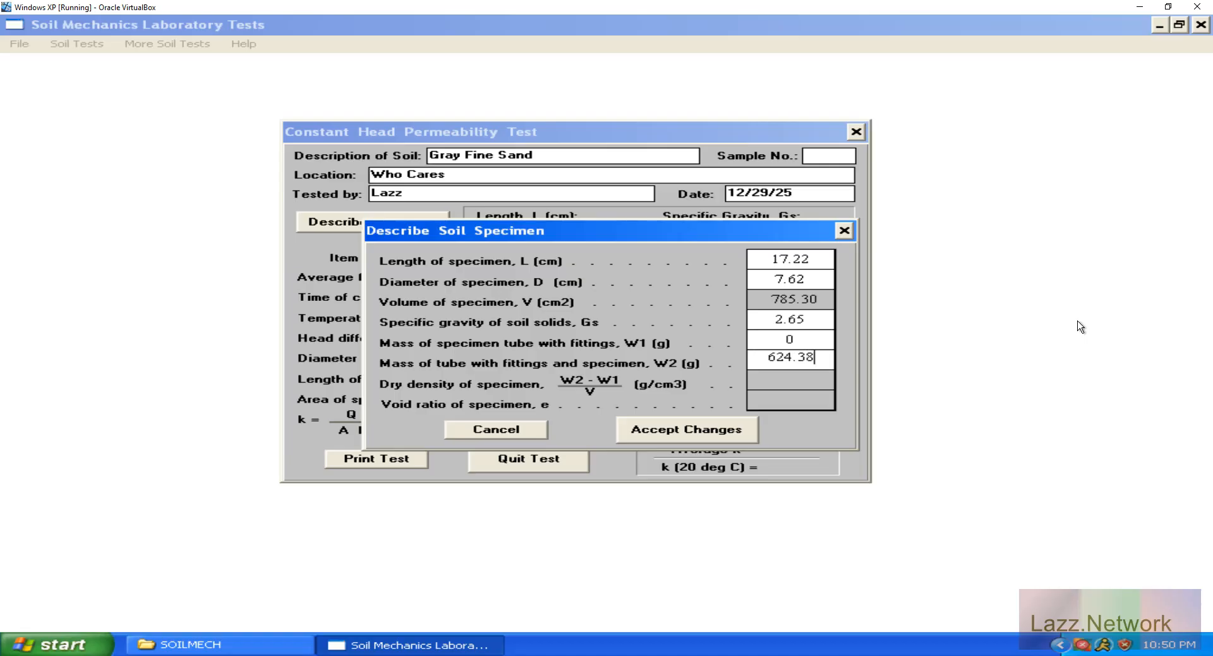
key(Up)
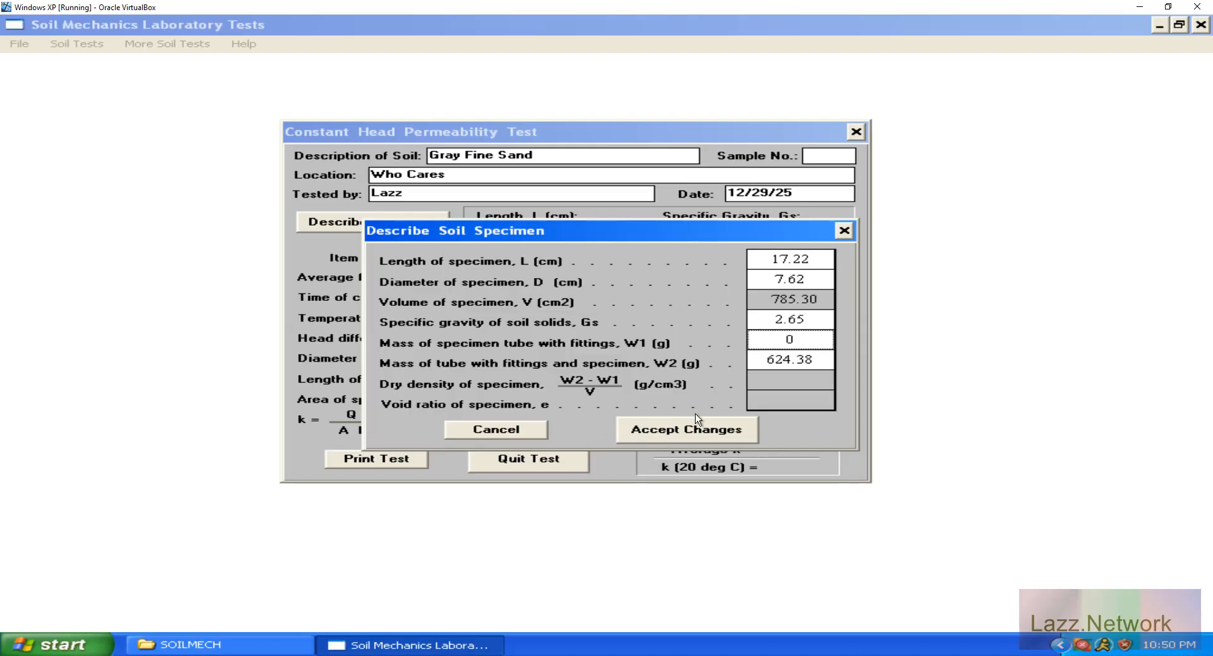
click(706, 432)
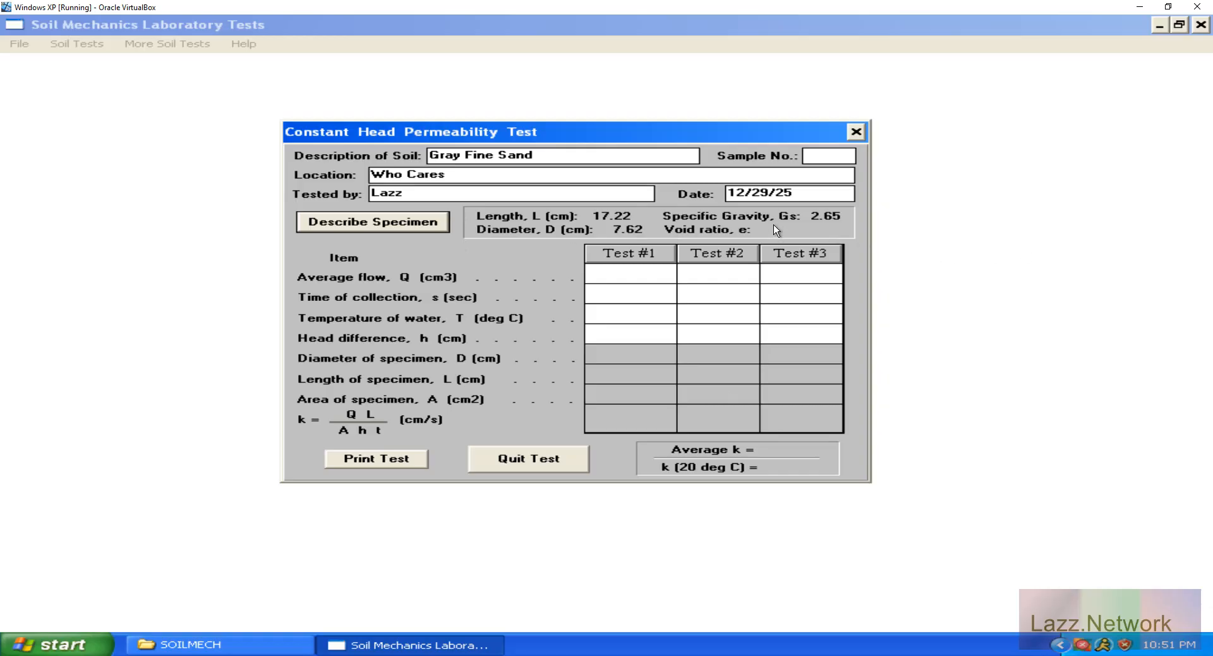
Enter Test #1 data: average flow 342.48 cm3, collection time 60 sec, water temperature 23 deg C and head difference 70.5 cm.
click(649, 276)
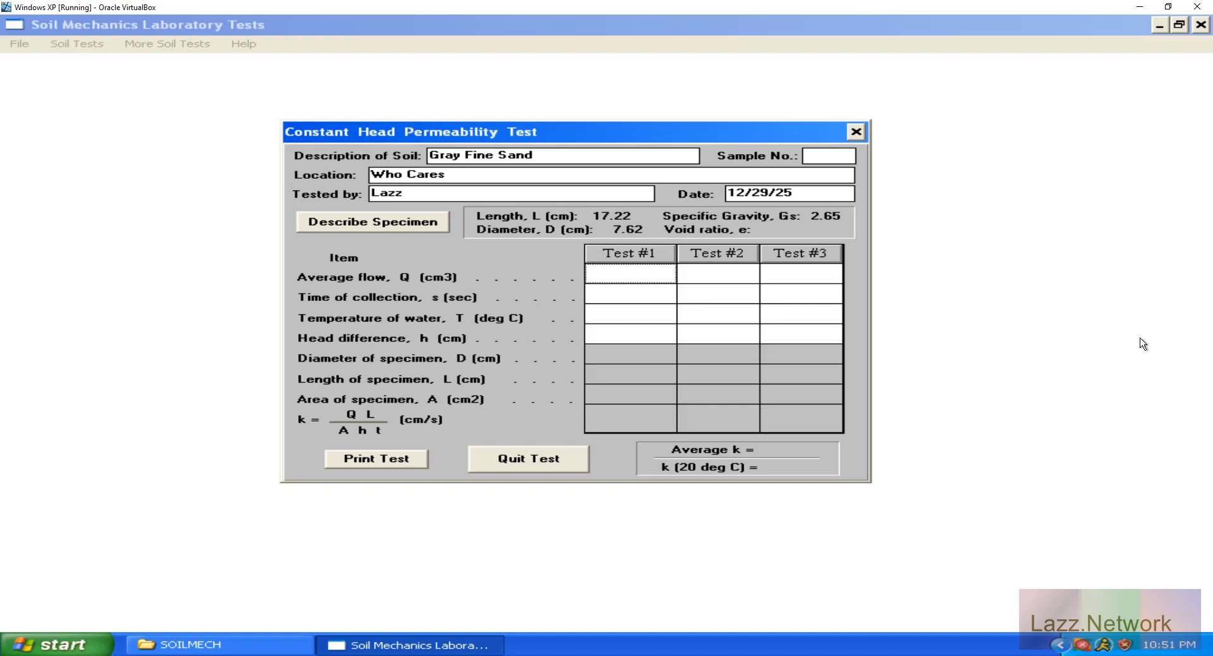
text(342.48)
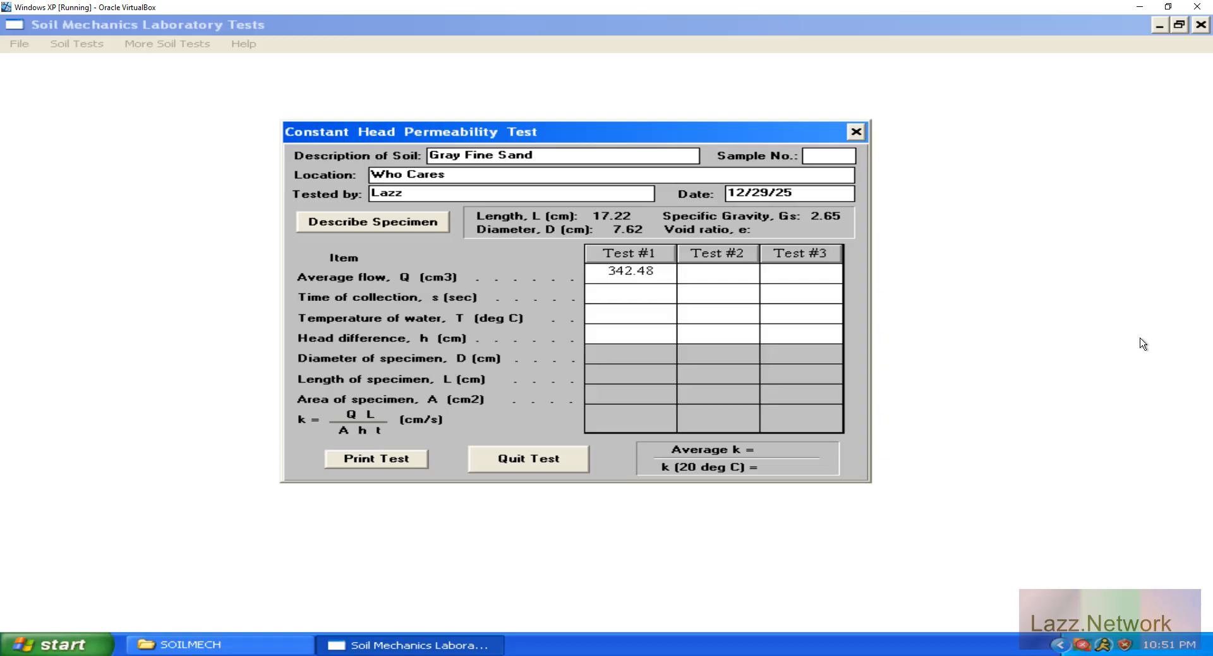
key(Return)
text(1)
key(Return)
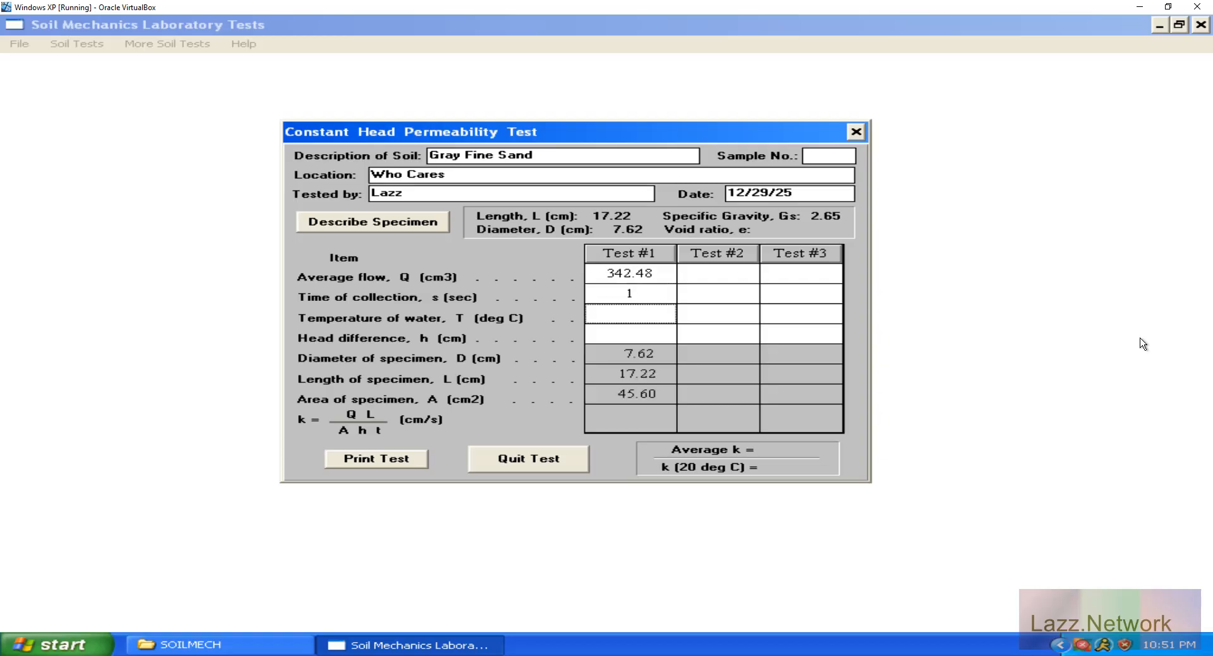
key(Up)
text(60)
key(Return)
text(23)
key(Return)
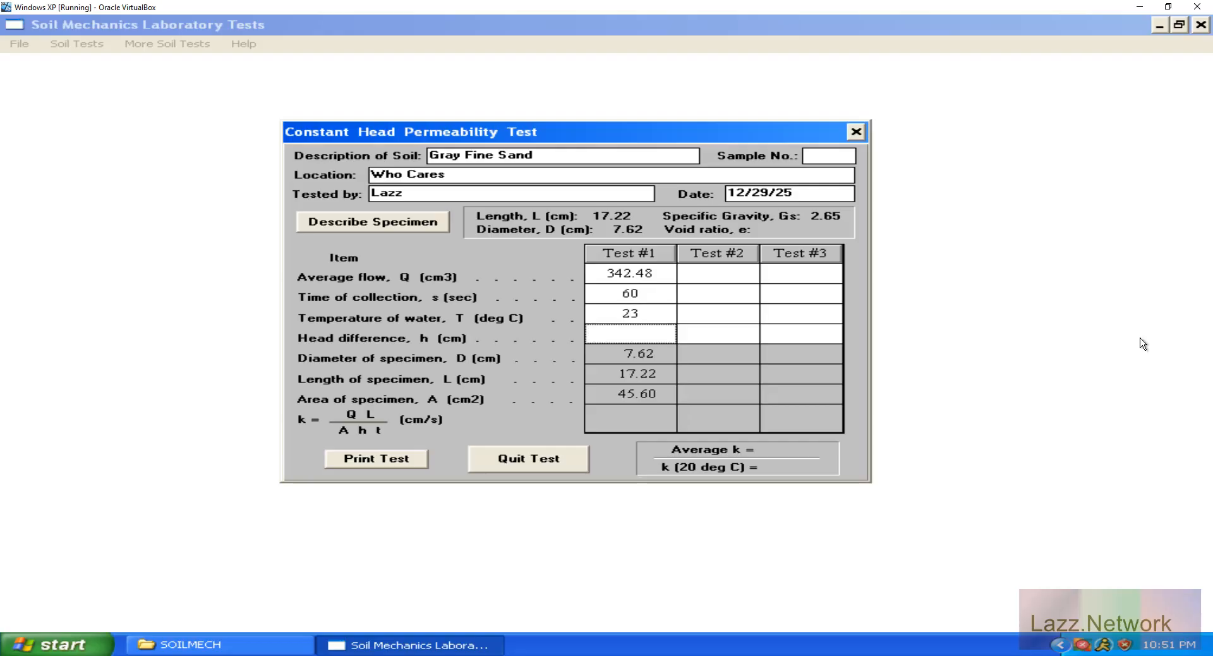
text(70.5)
key(Return)
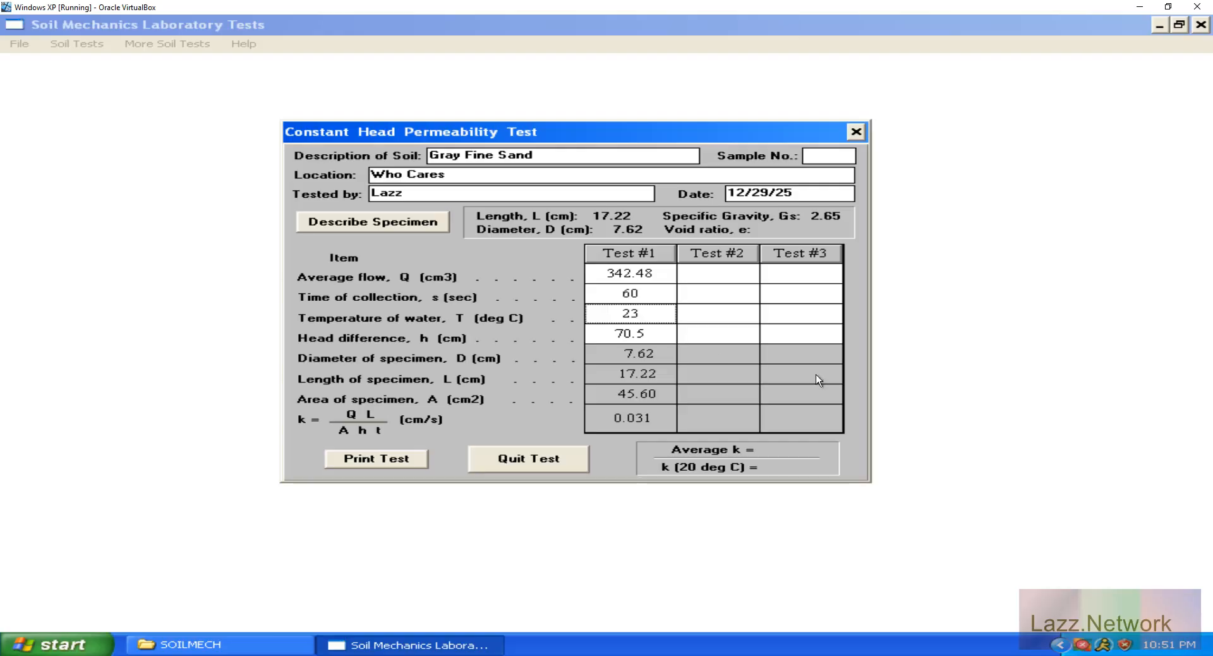
Enter Test #2 data: average flow 348.05 cm3, collection time 60 sec, water temperature 23 deg C and head difference 72.4 cm.
click(727, 274)
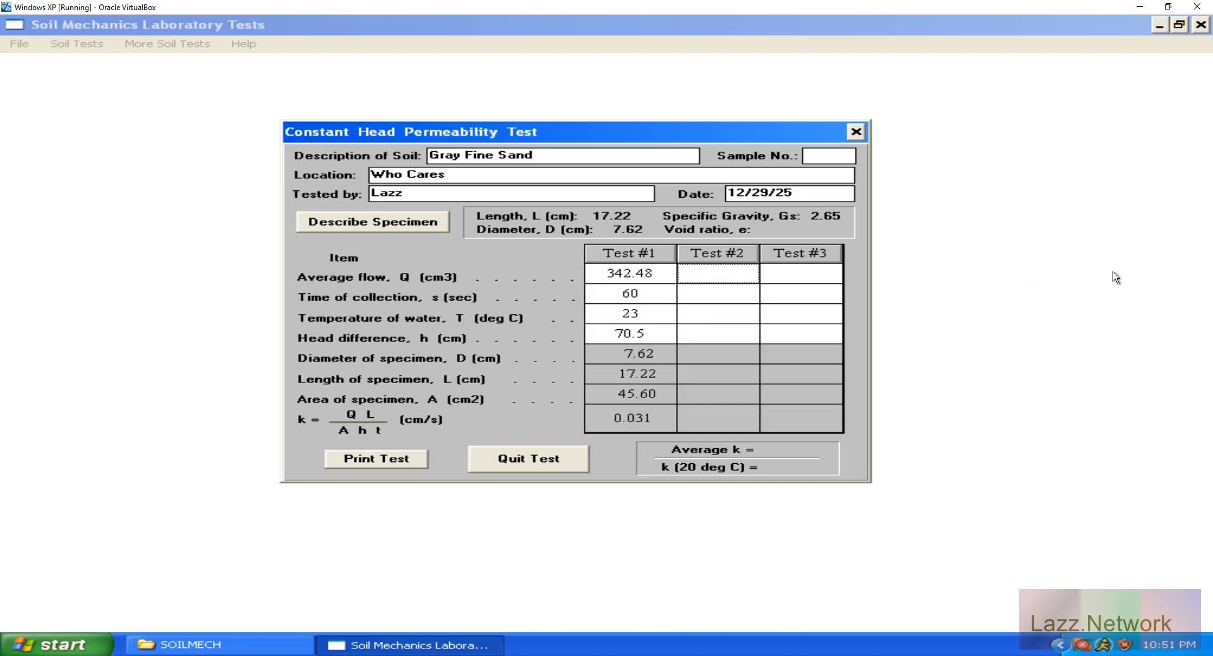
text(348.05)
key(Return)
text(60)
key(Return)
text(23)
key(Return)
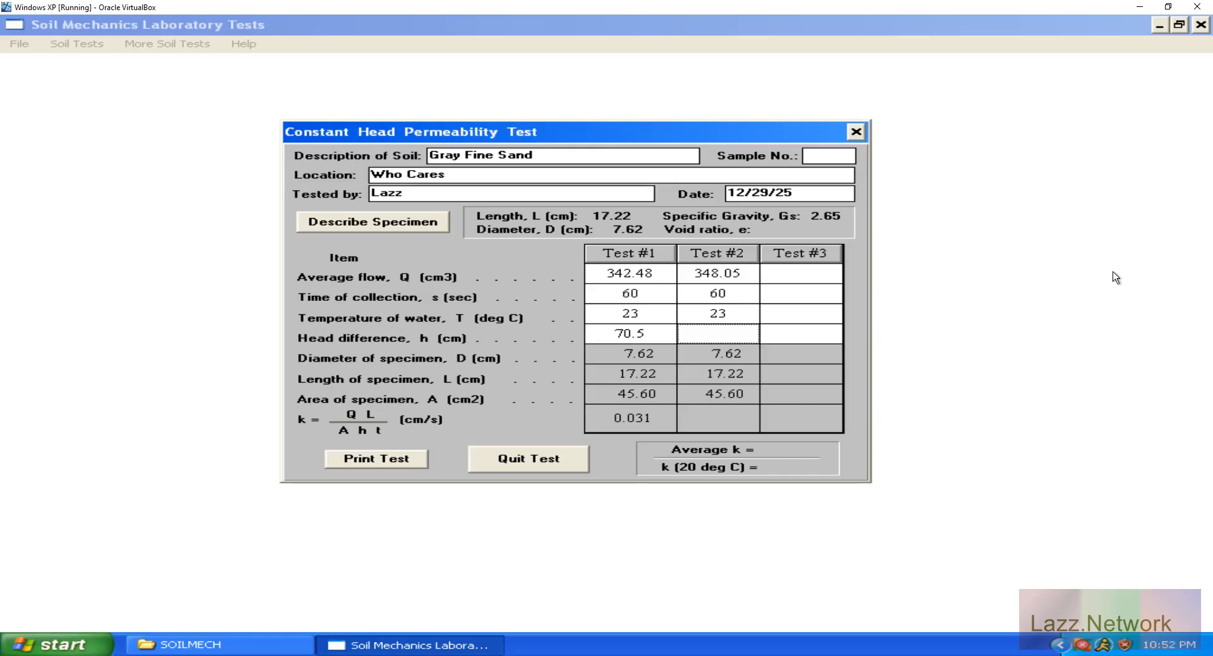
text(72.4)
key(Return)
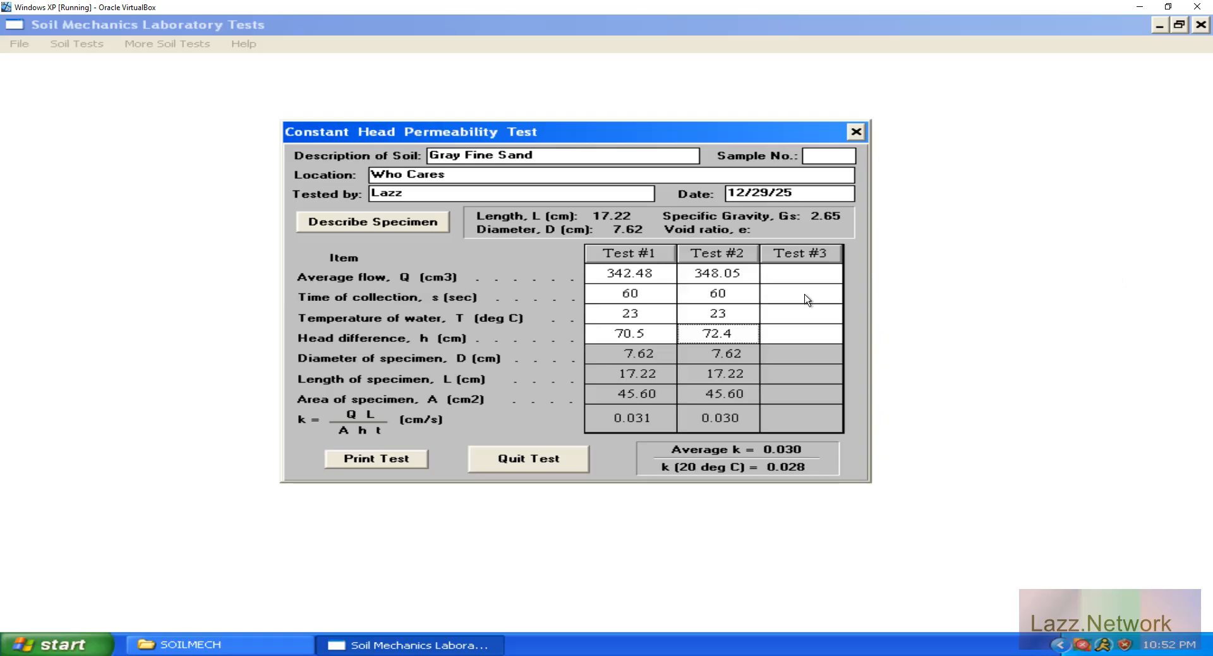
Enter Test #3 data: average flow 341.03 cm3, collection time 60 sec, water temperature 23 deg C and head difference 74.3 cm.
click(811, 274)
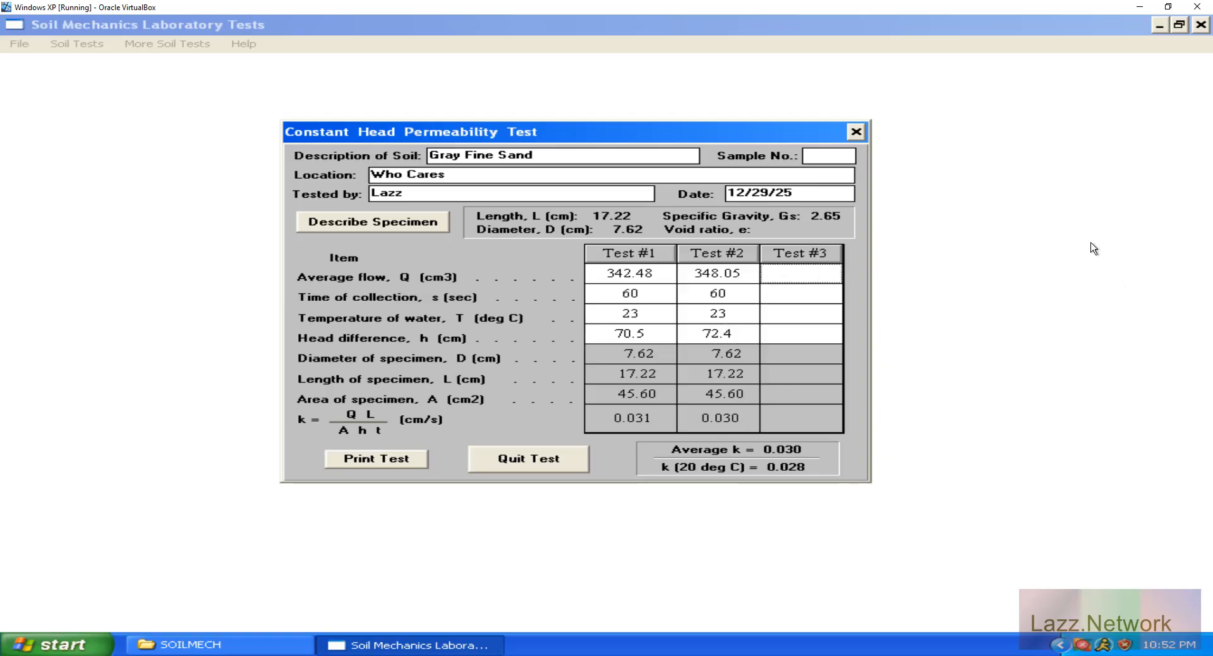
text(341.03)
key(Return)
text(60)
key(Return)
text(23)
key(Return)
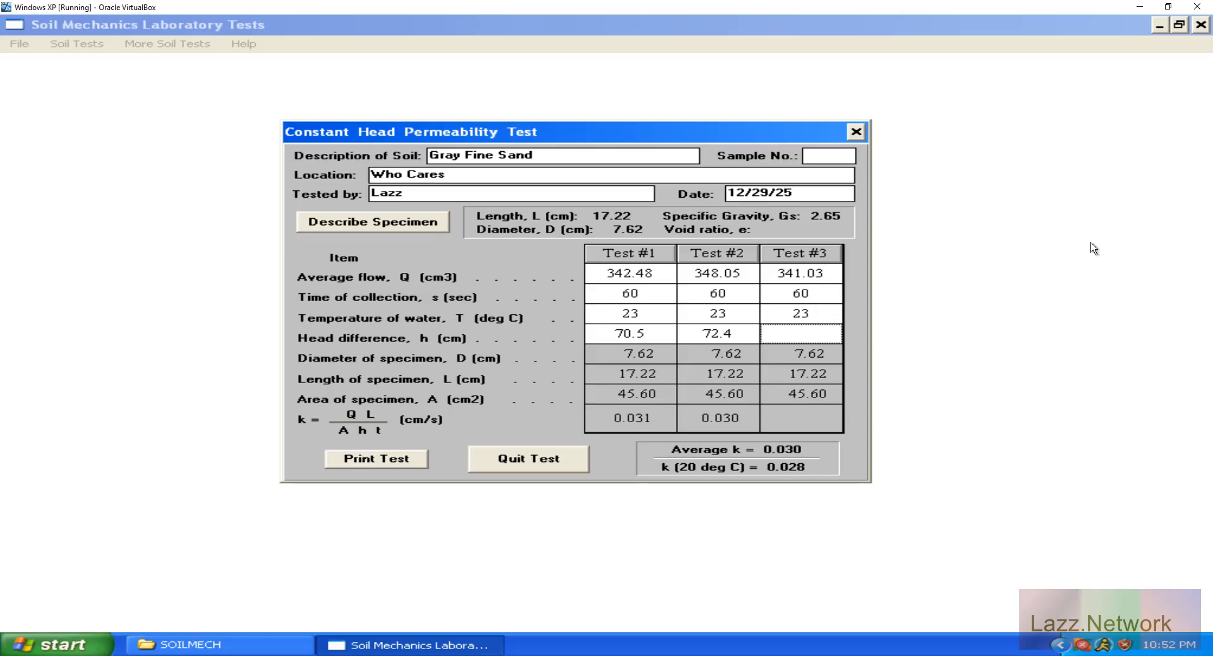
text(74.3)
key(Return)
Reopen the specimen description, set tube mass W1 to 1 g and W2 to 625.38 g, and accept the changes.
click(408, 219)
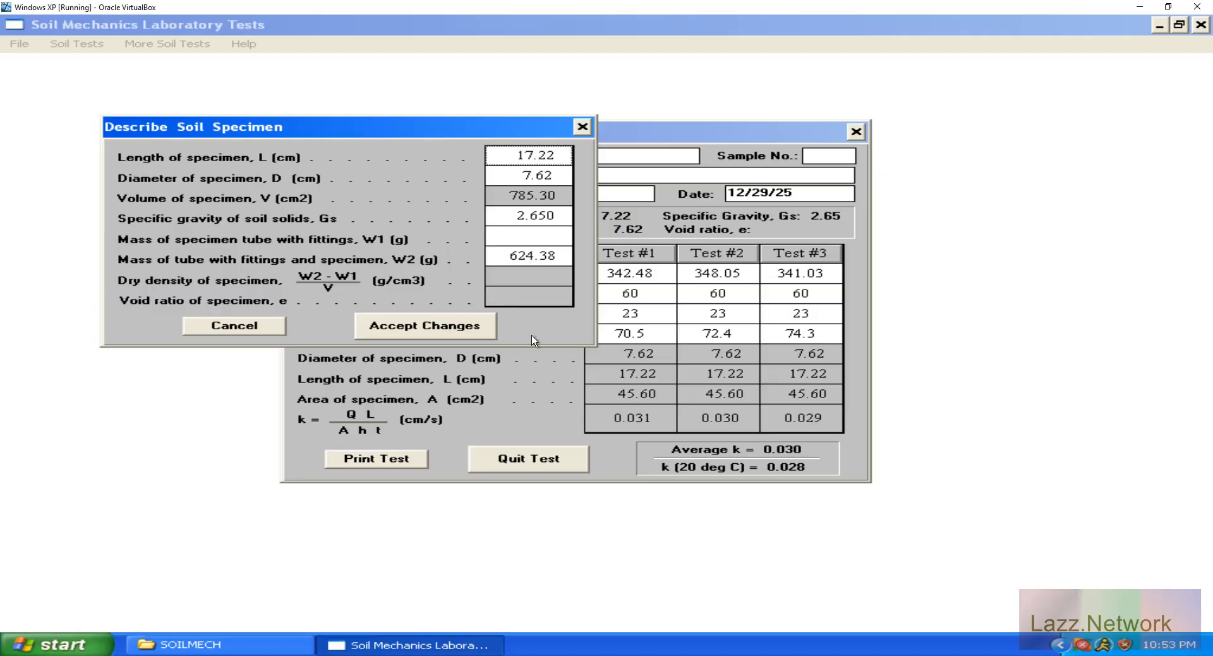
click(524, 242)
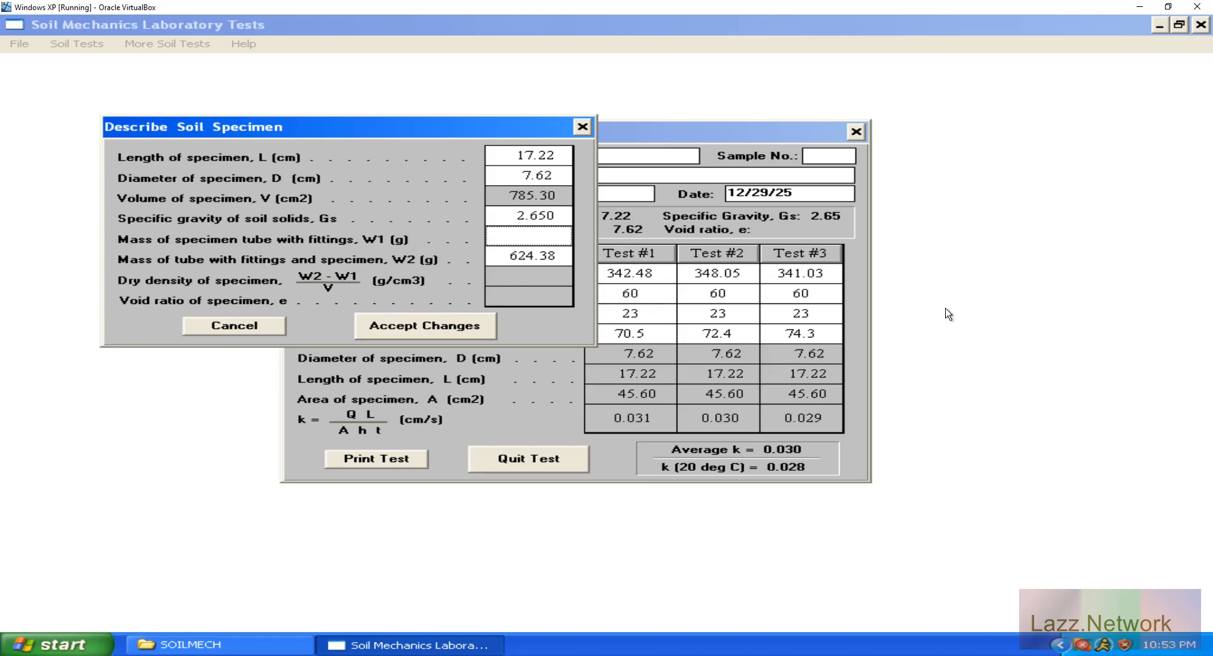
text(1)
key(Tab)
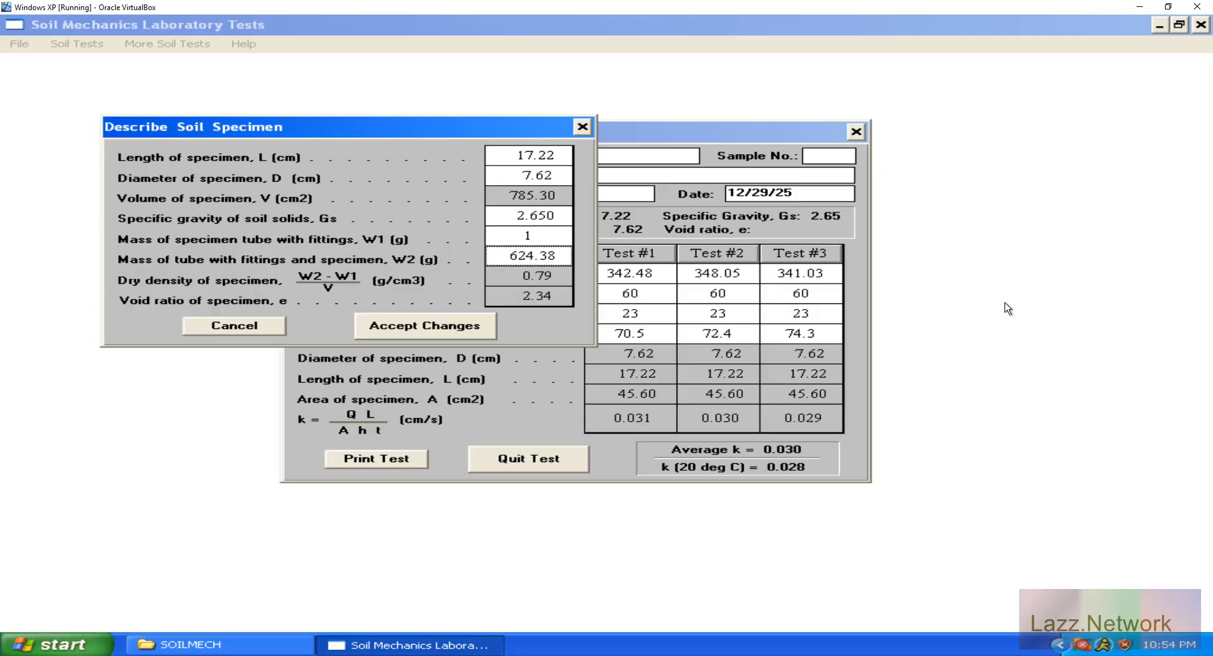
text(625.)
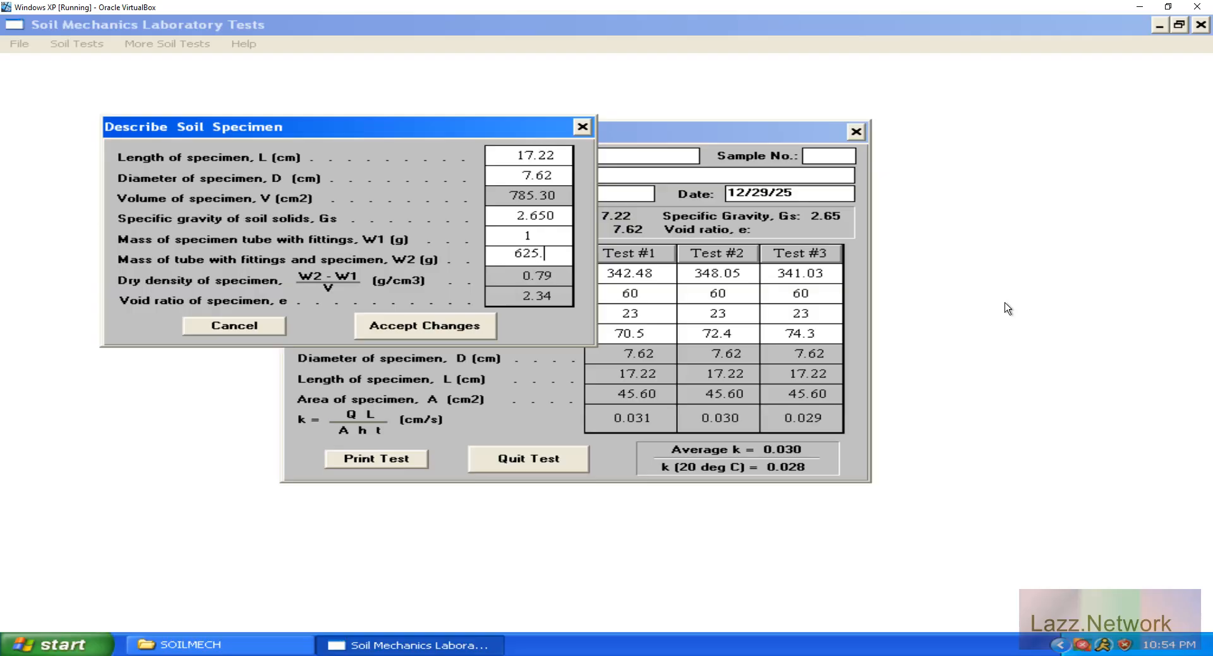
text(38)
key(Up)
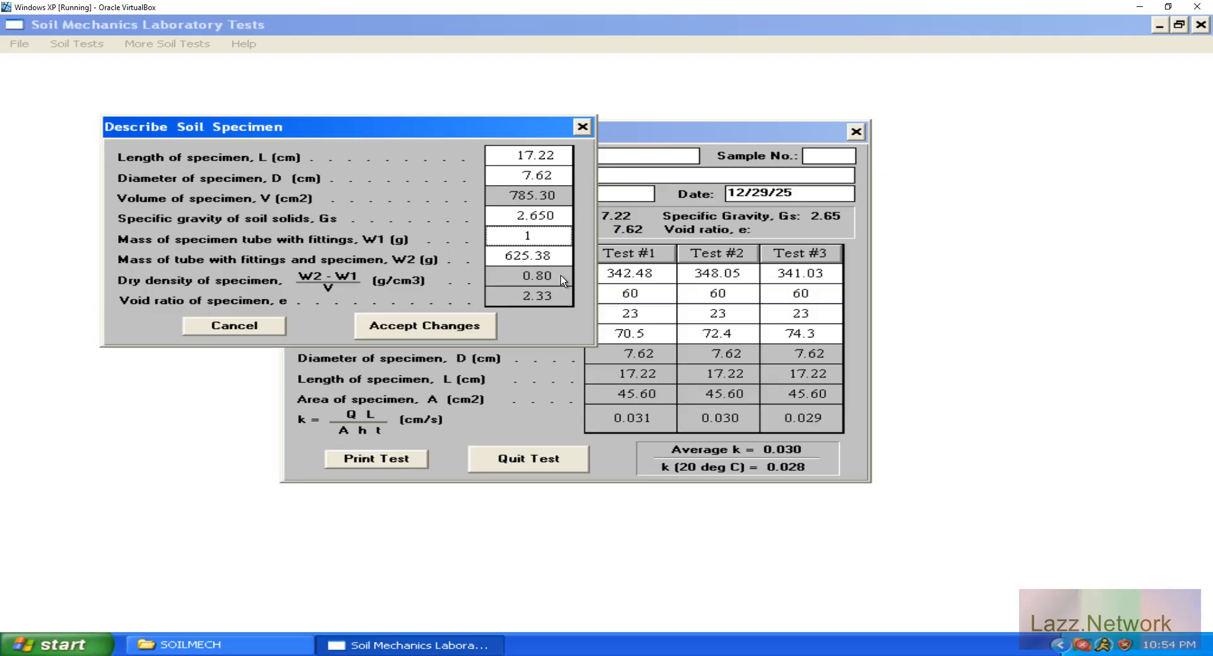
click(469, 327)
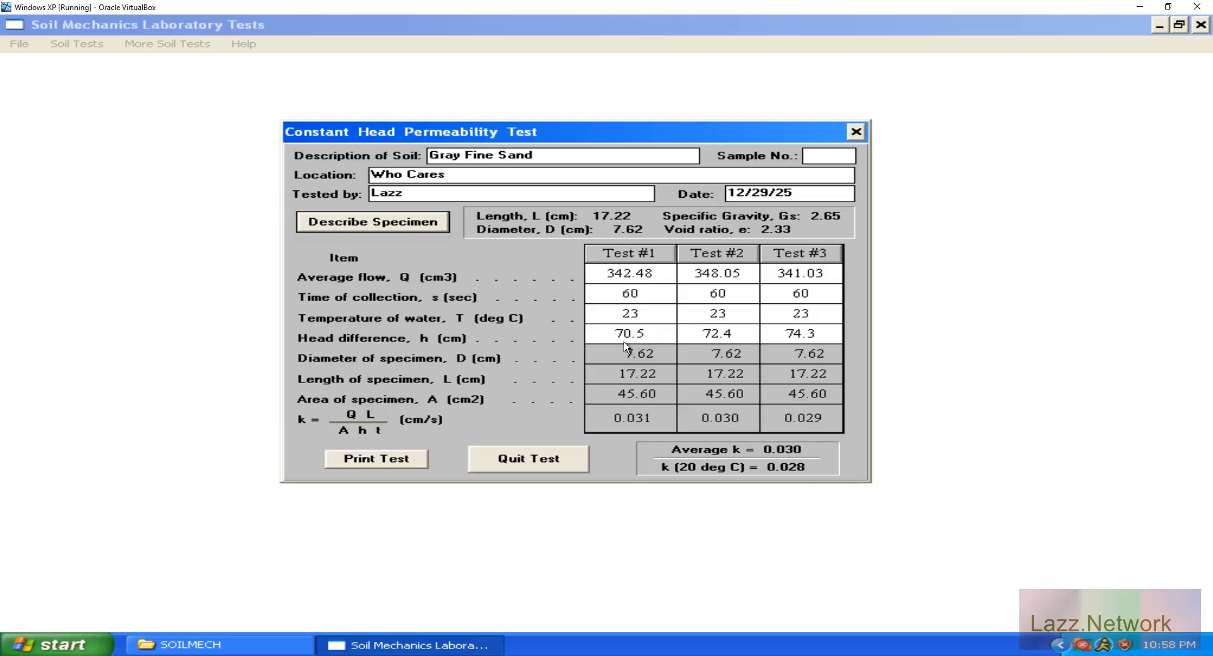
Try a head difference of 20.0 cm in Test #1 and restore it to 70.5 cm.
click(654, 335)
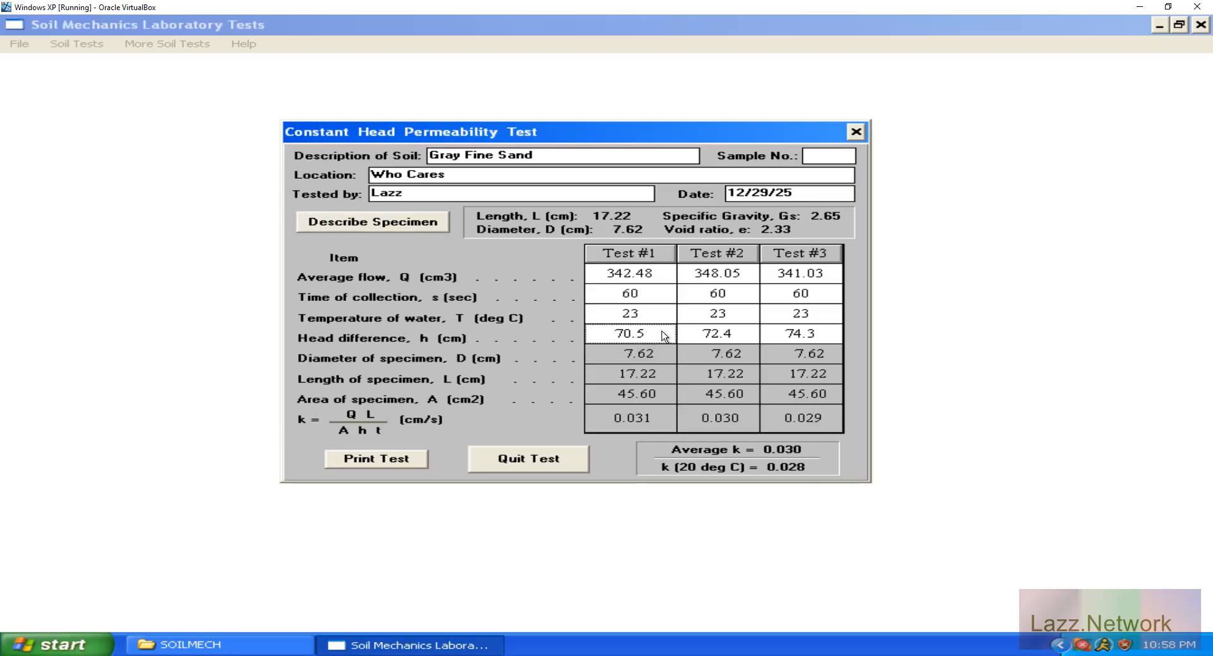
text(20.0)
key(Return)
text(70.5)
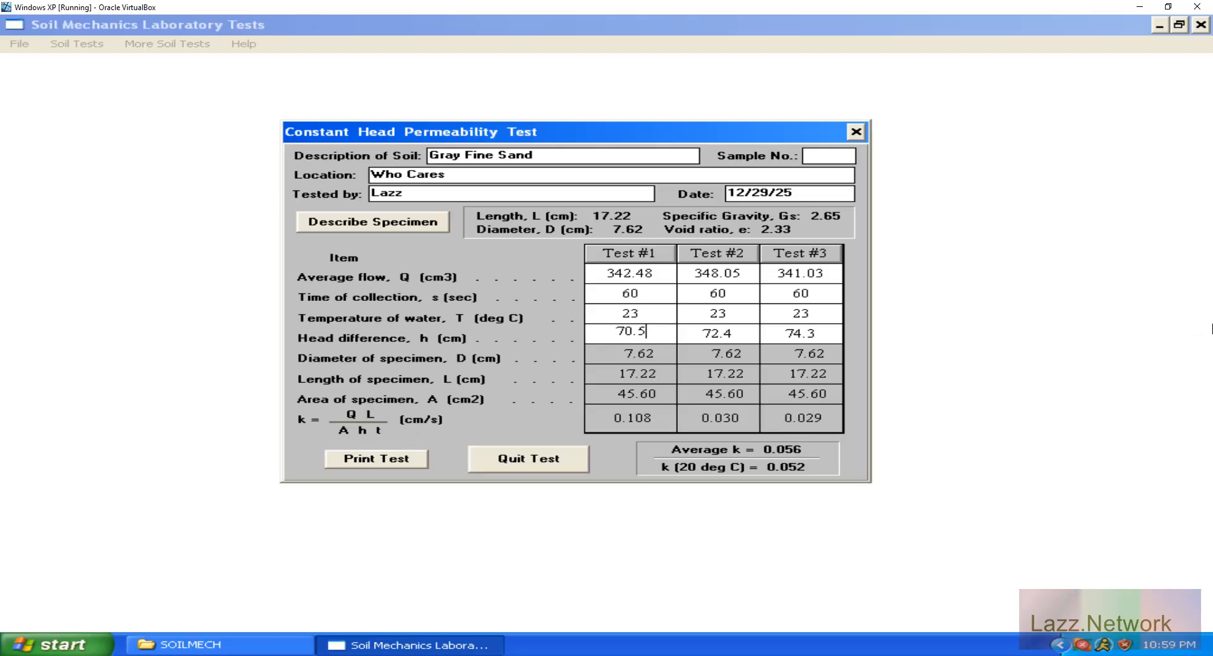
key(Return)
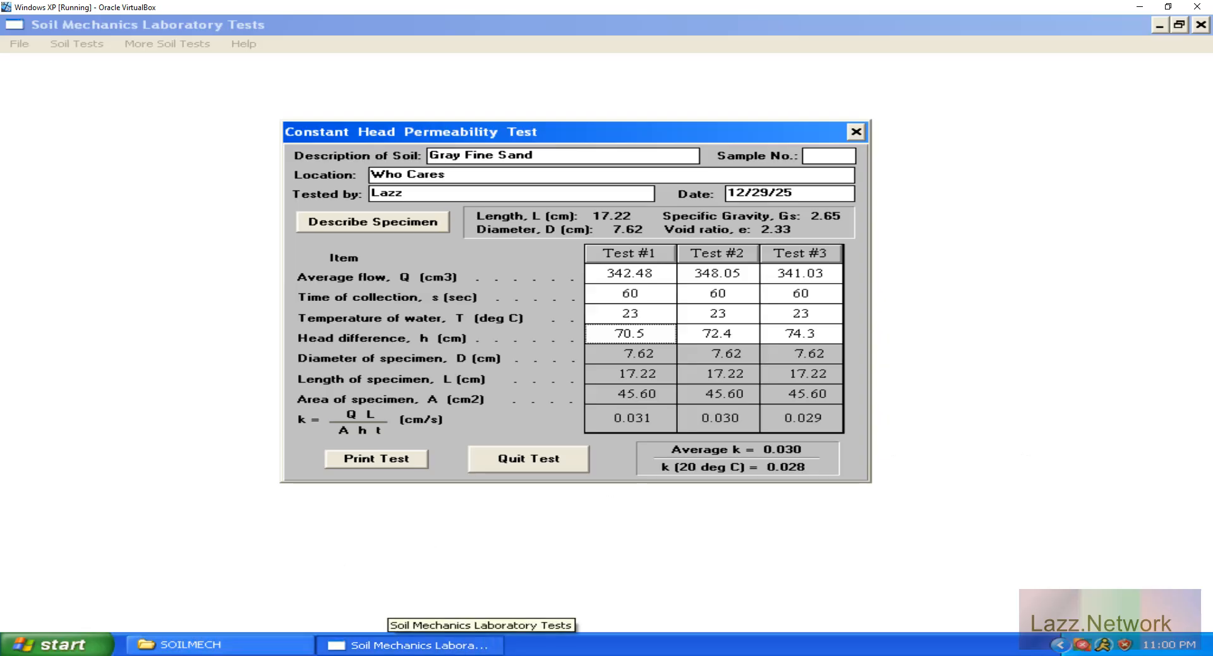
click(389, 655)
click(1092, 456)
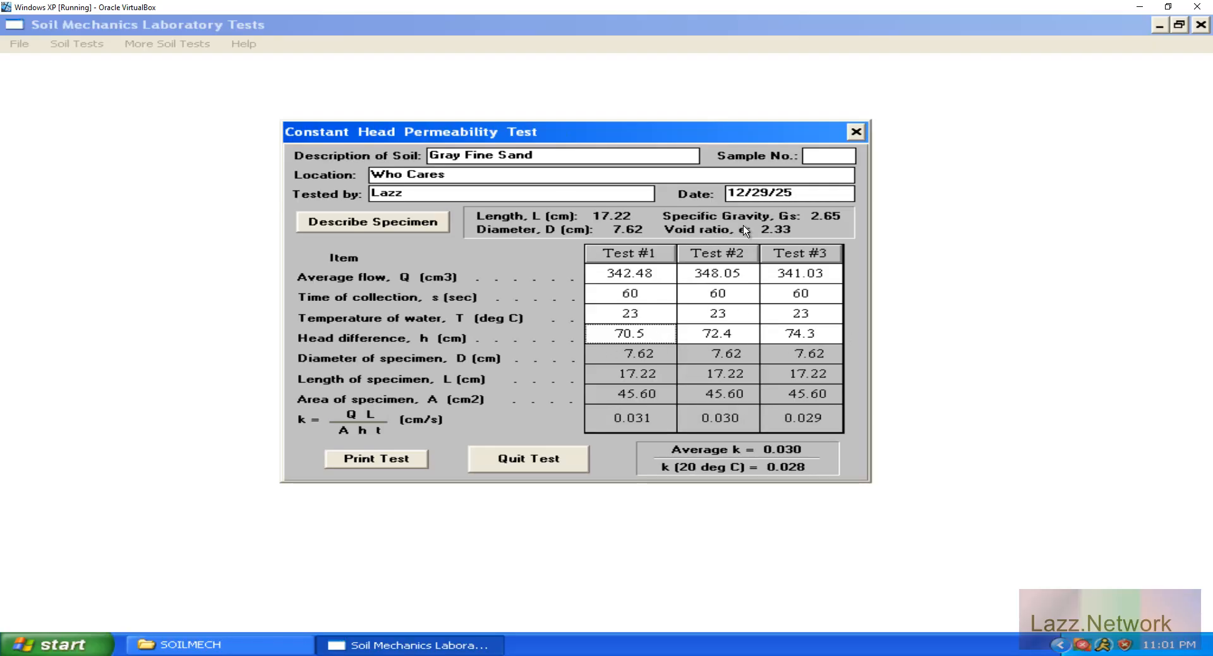
Reopen the specimen description and set the specimen length to 12.5 cm.
click(395, 225)
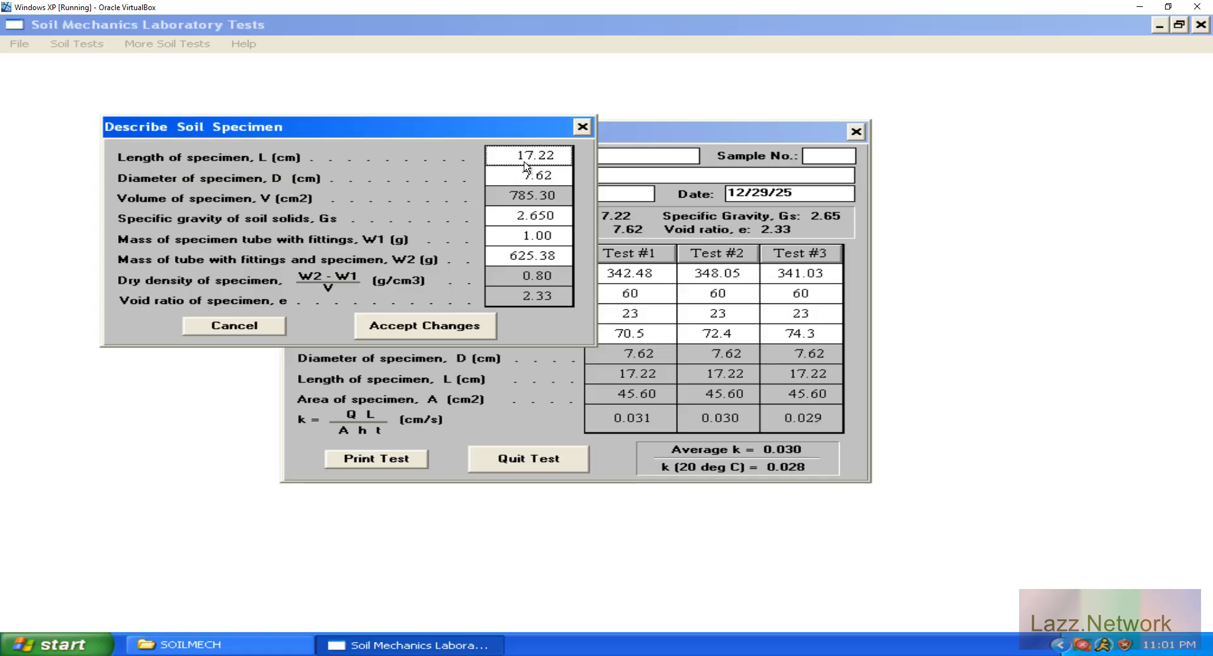
text(12.5)
key(Tab)
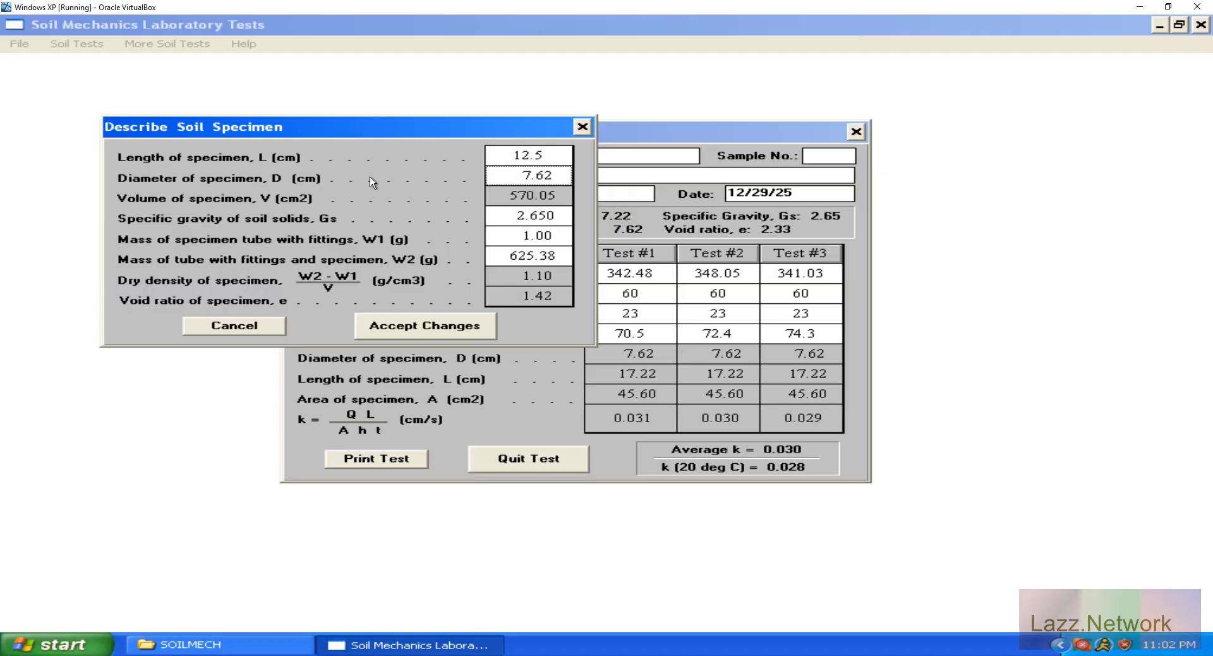
Try specimen diameters of 10.00 and 1 cm to compare the calculated density and void ratio.
text(10.00)
key(Tab)
key(shift+Tab)
text(1)
key(Tab)
Set the specimen diameter to 5 cm and accept the changed specimen description.
key(shift+Tab)
key(BackSpace)
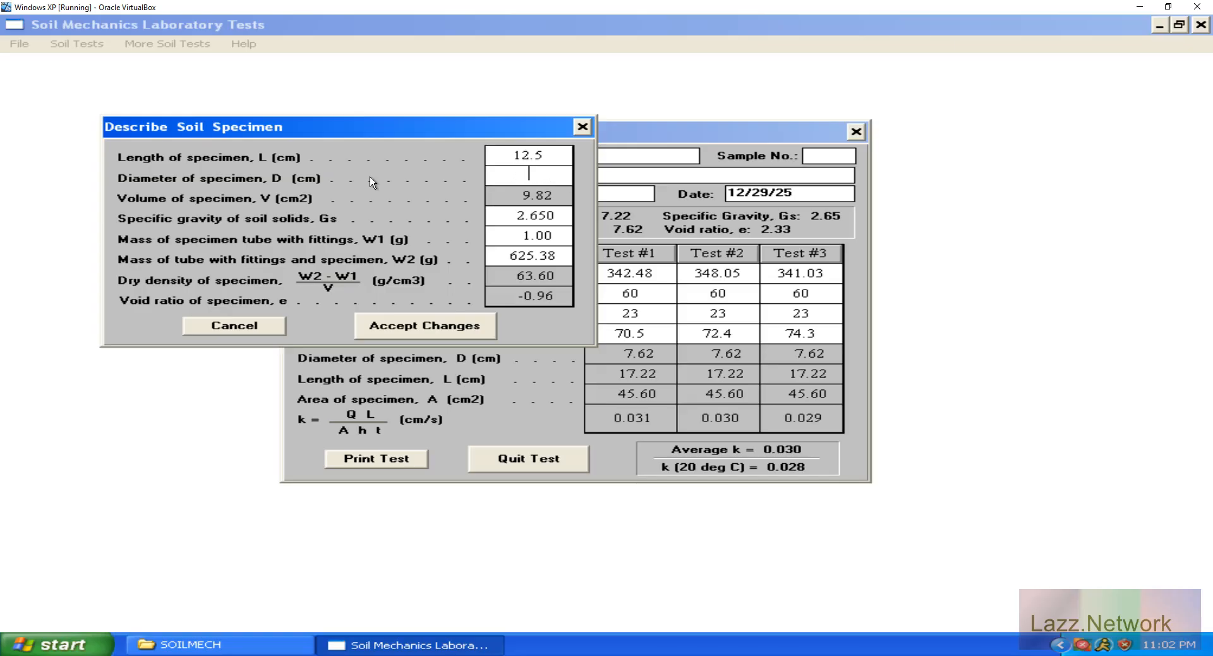
text(5)
key(Tab)
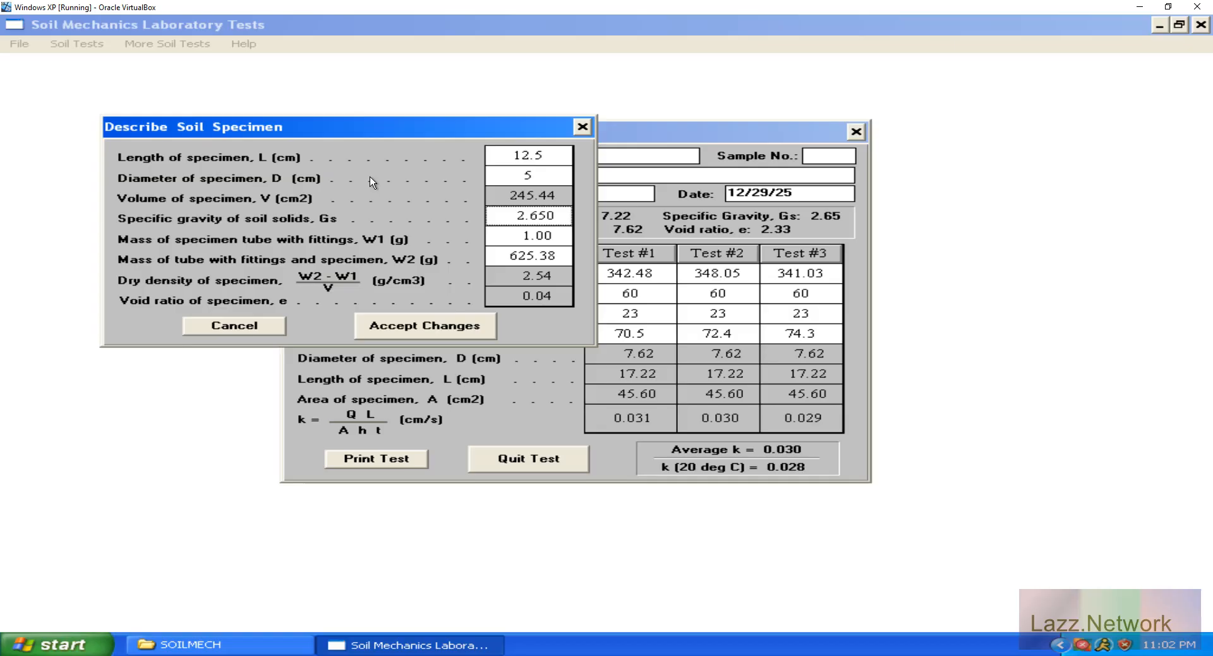
key(shift+Tab)
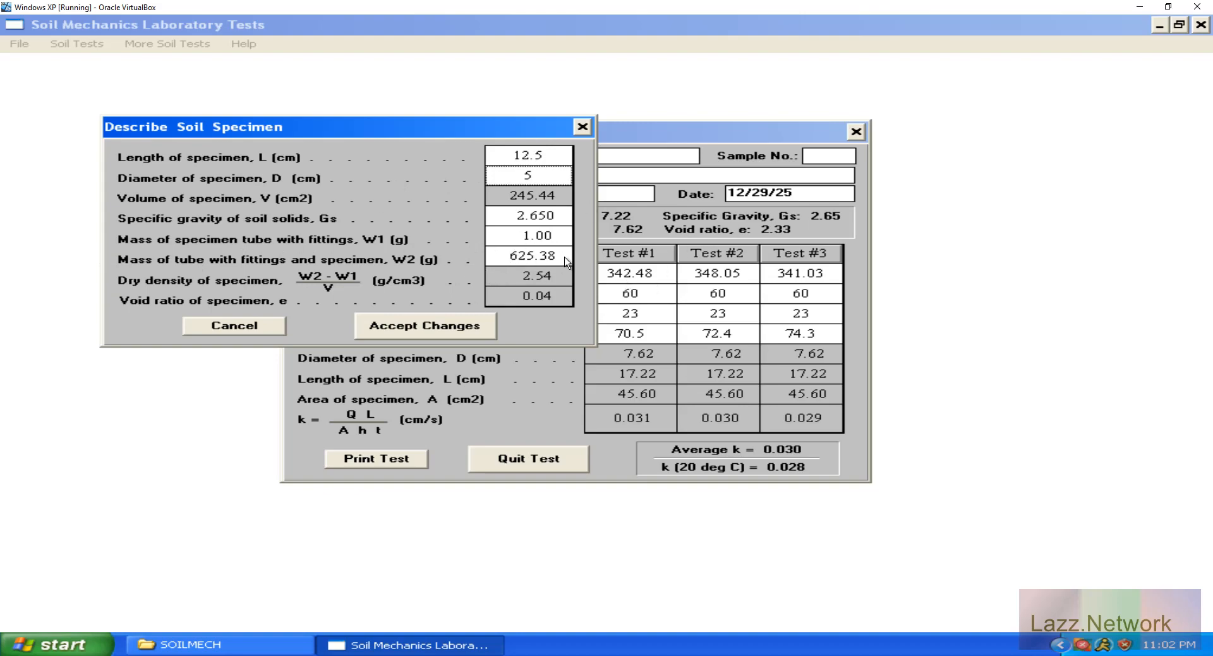
click(456, 330)
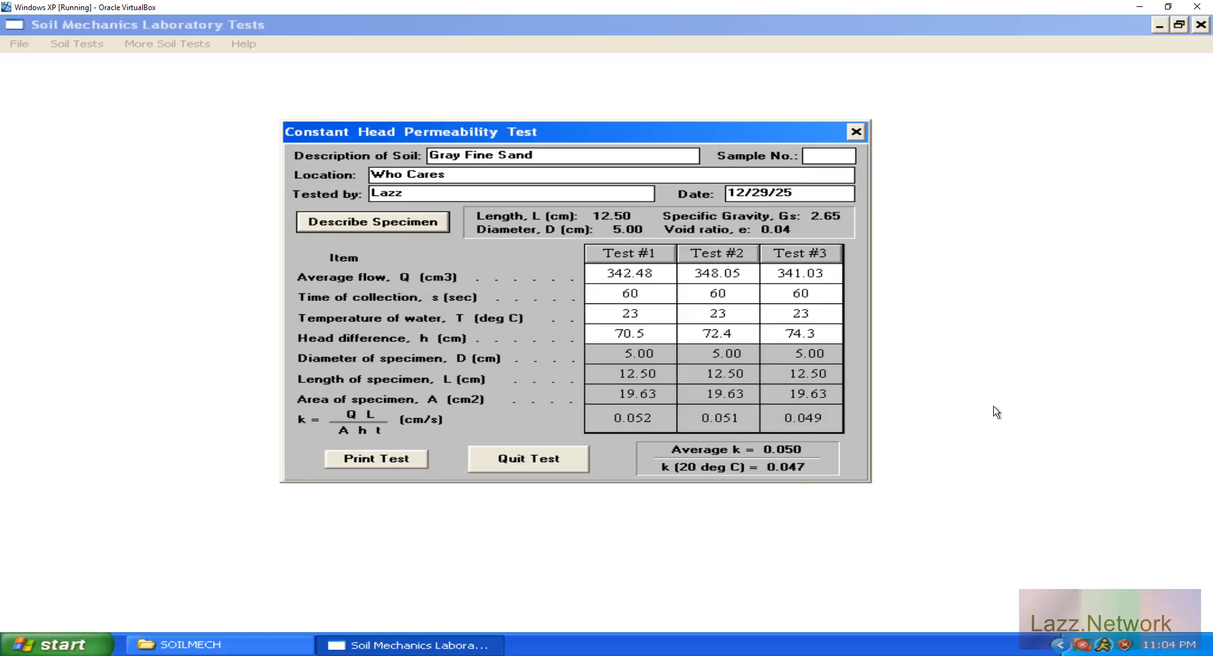
Quit the constant head permeability test and minimize both the soil test program and the virtual machine.
click(542, 469)
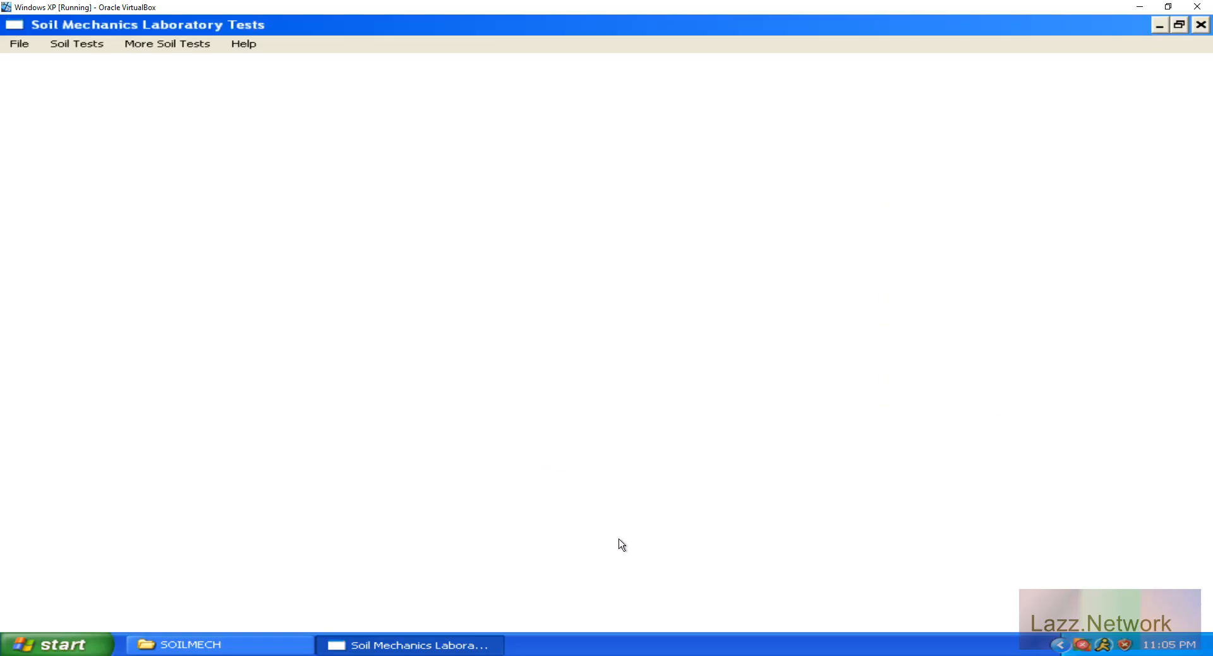
click(1164, 25)
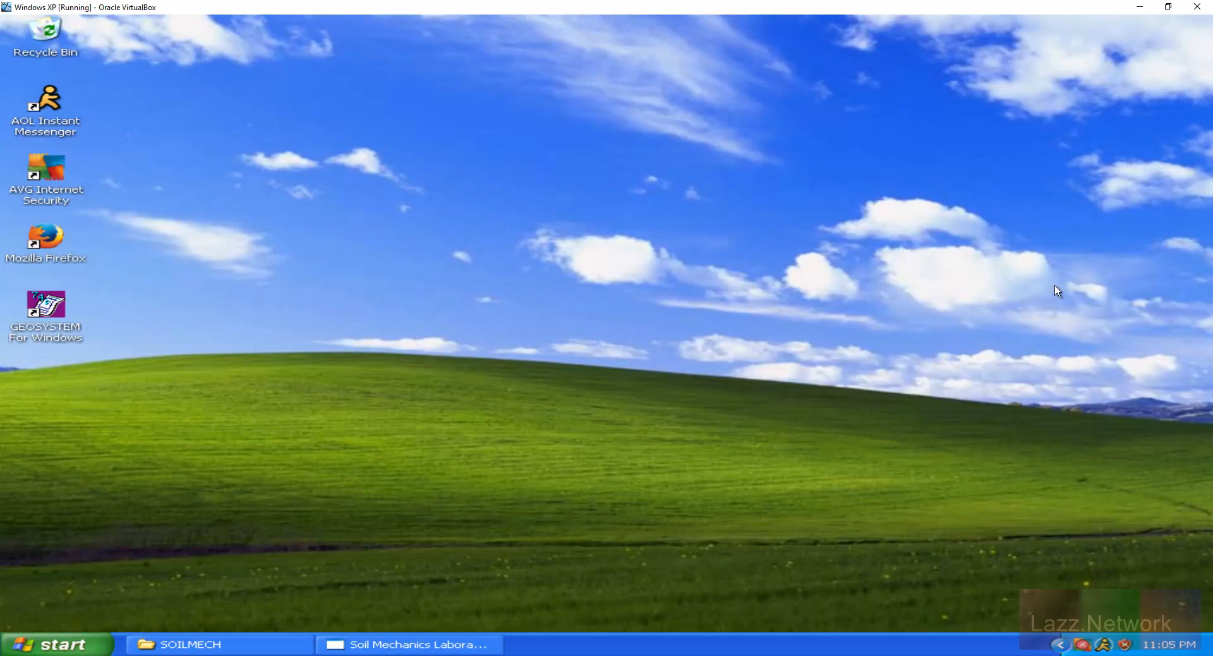
click(1139, 7)
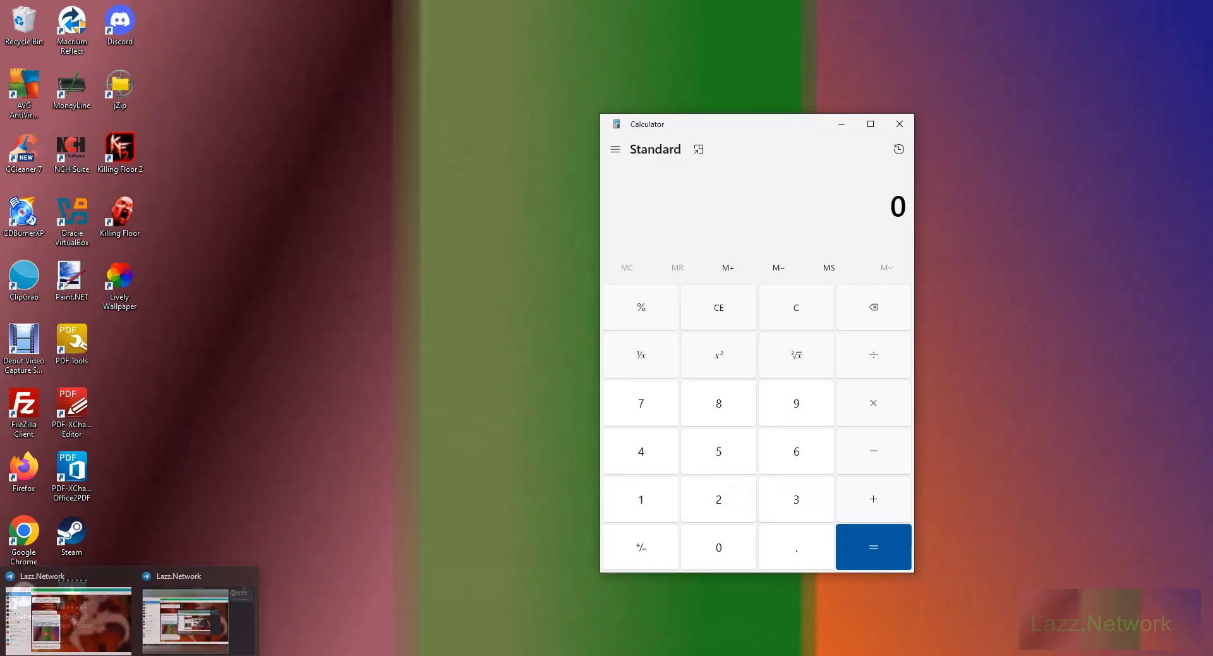
Bring up the Telegram channel window, minimize it again and close the Calculator.
click(97, 601)
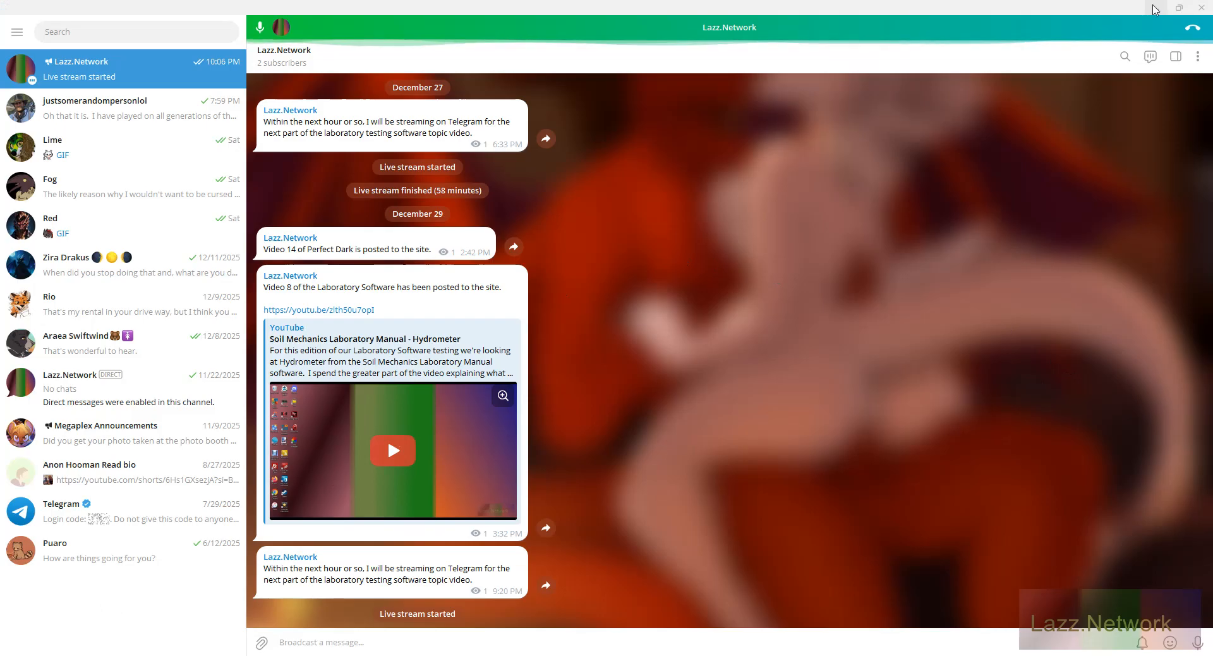
click(1155, 7)
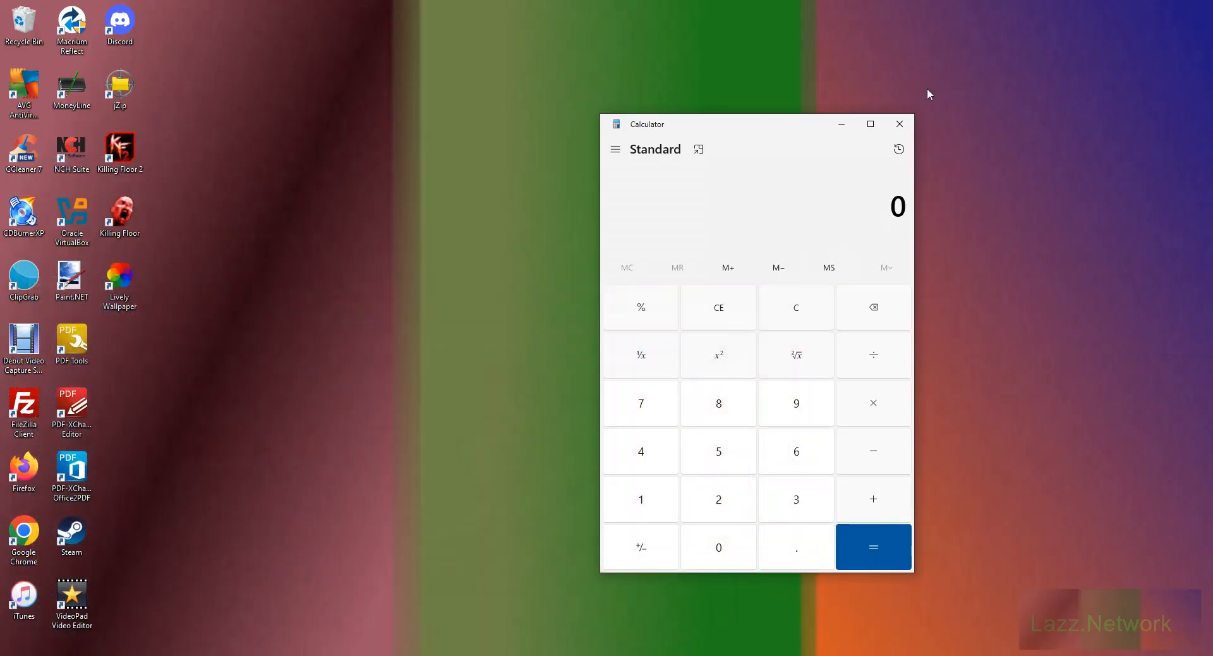
click(907, 122)
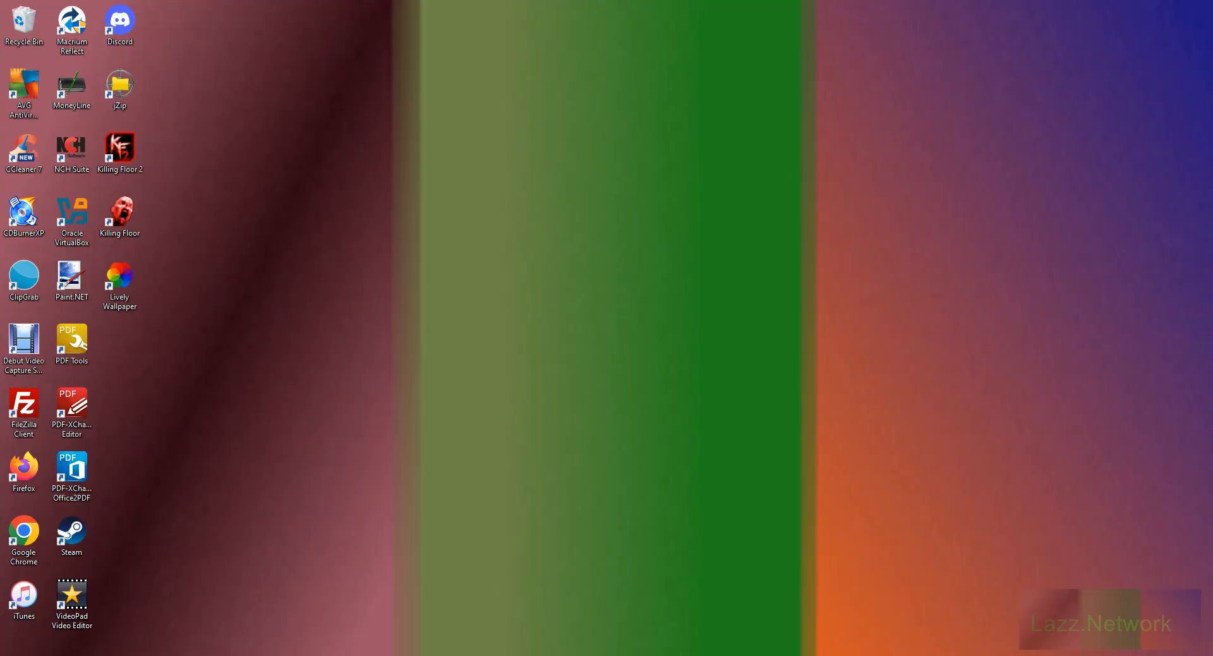
click(344, 655)
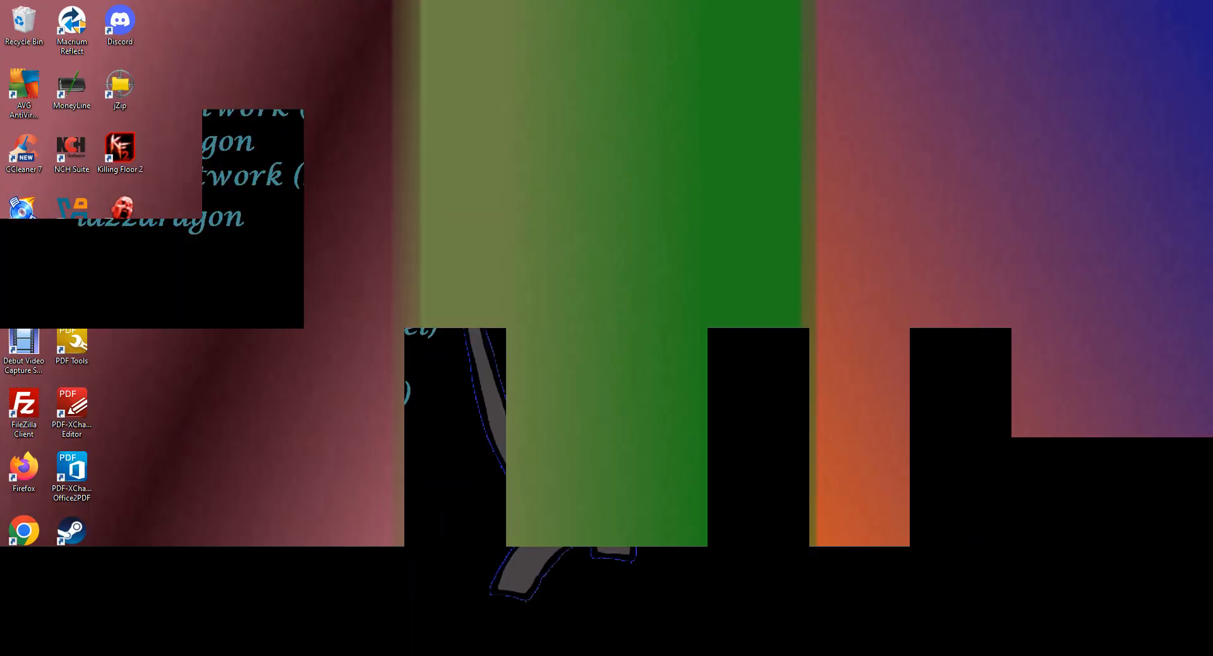